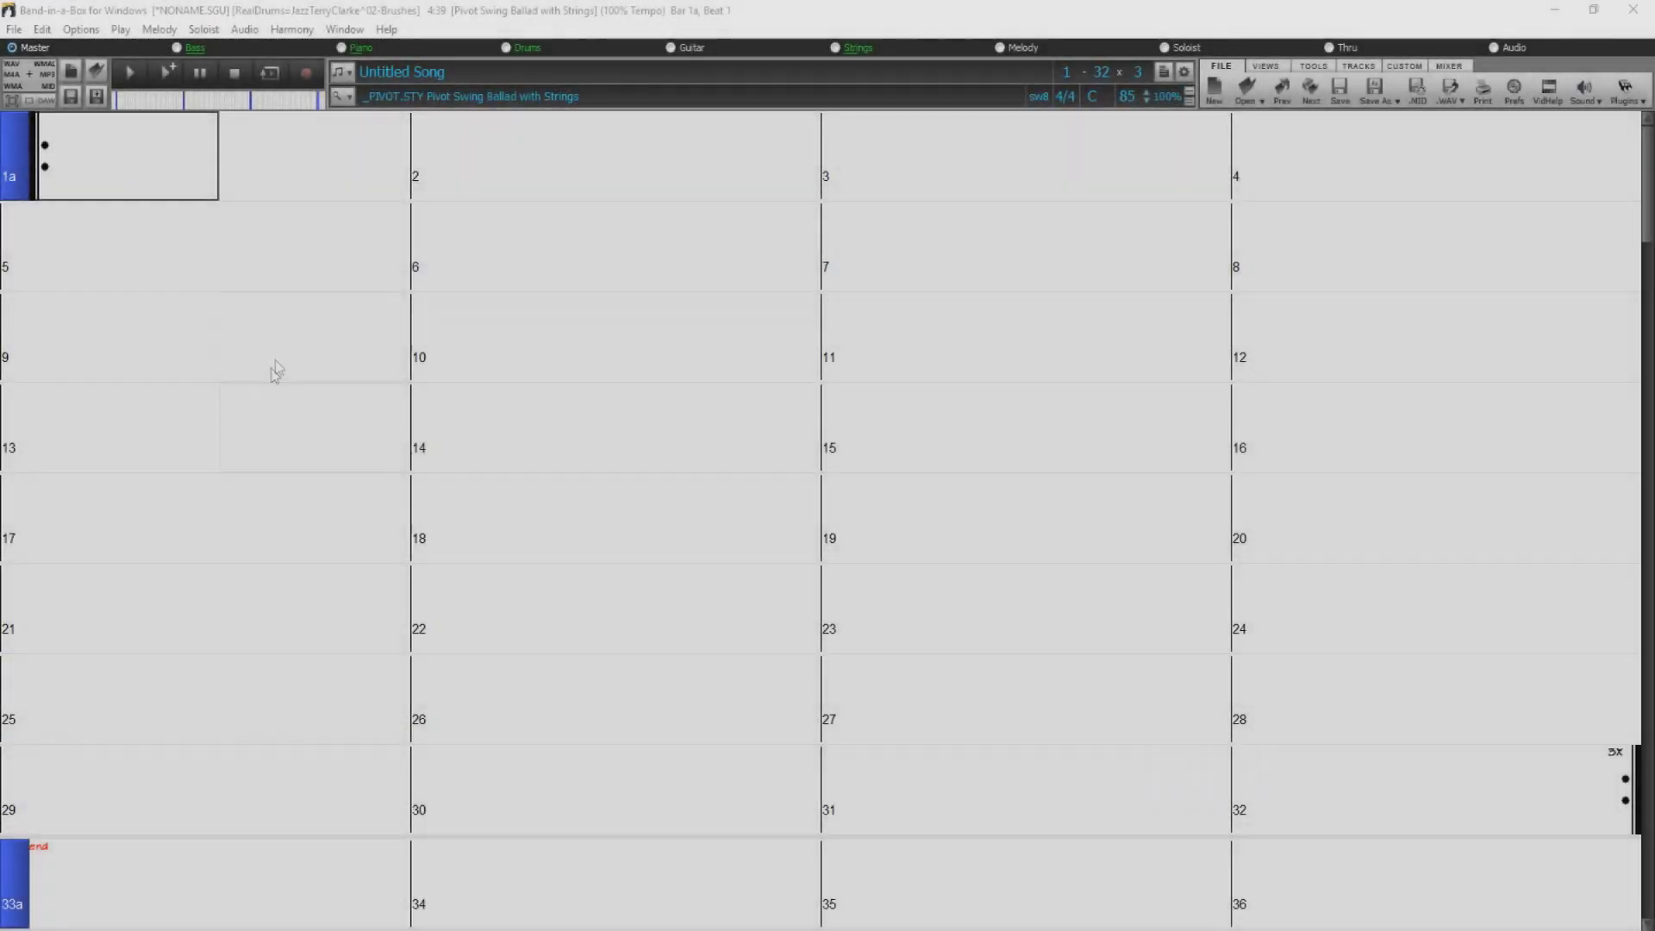
Enter C on beat 1 and F on beat 3 of bar 1.
{"action": "left_click", "coordinate": [166, 171]}
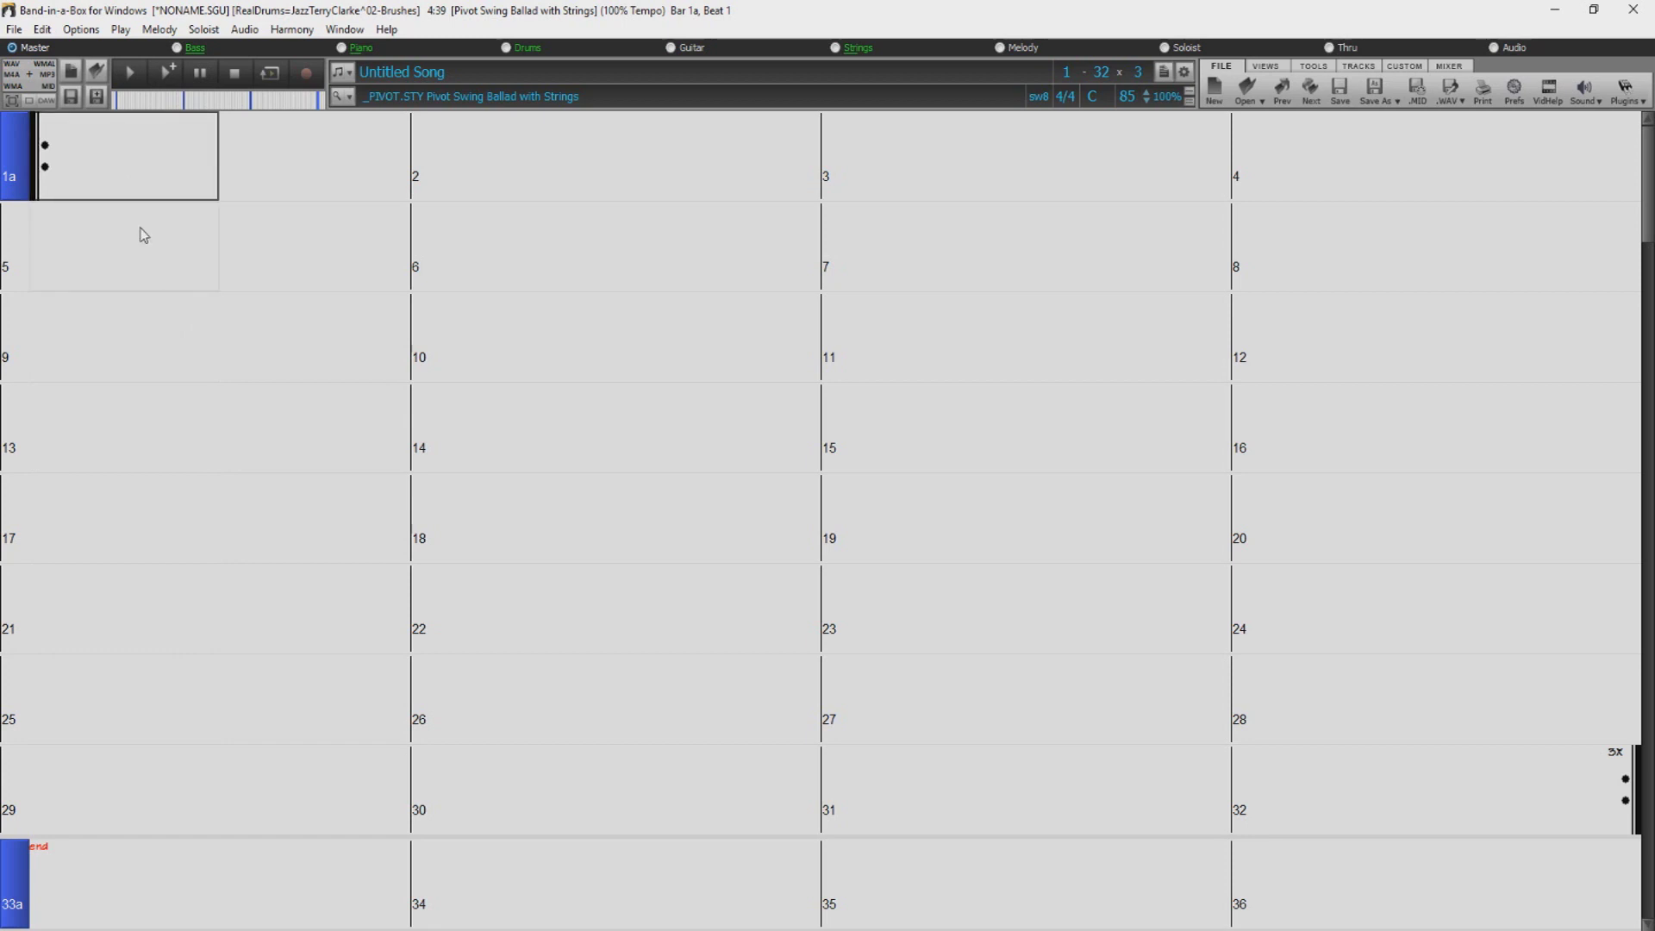
{"action": "type", "text": "C"}
{"action": "key", "text": "Return"}
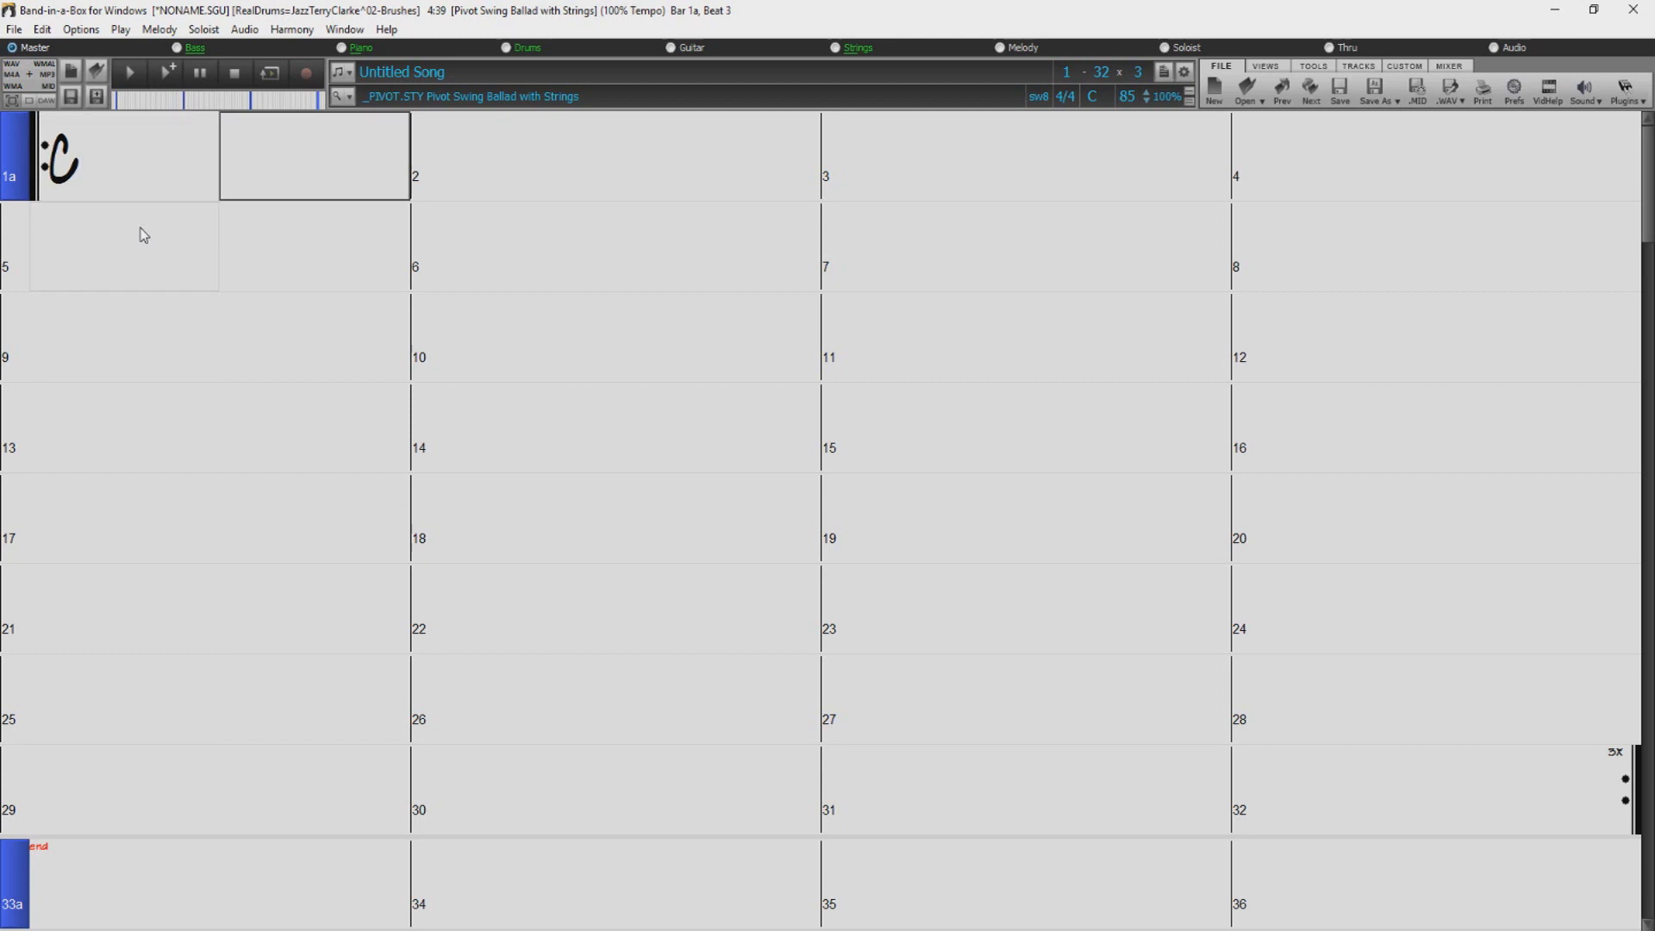
{"action": "type", "text": "F"}
{"action": "key", "text": "Return"}
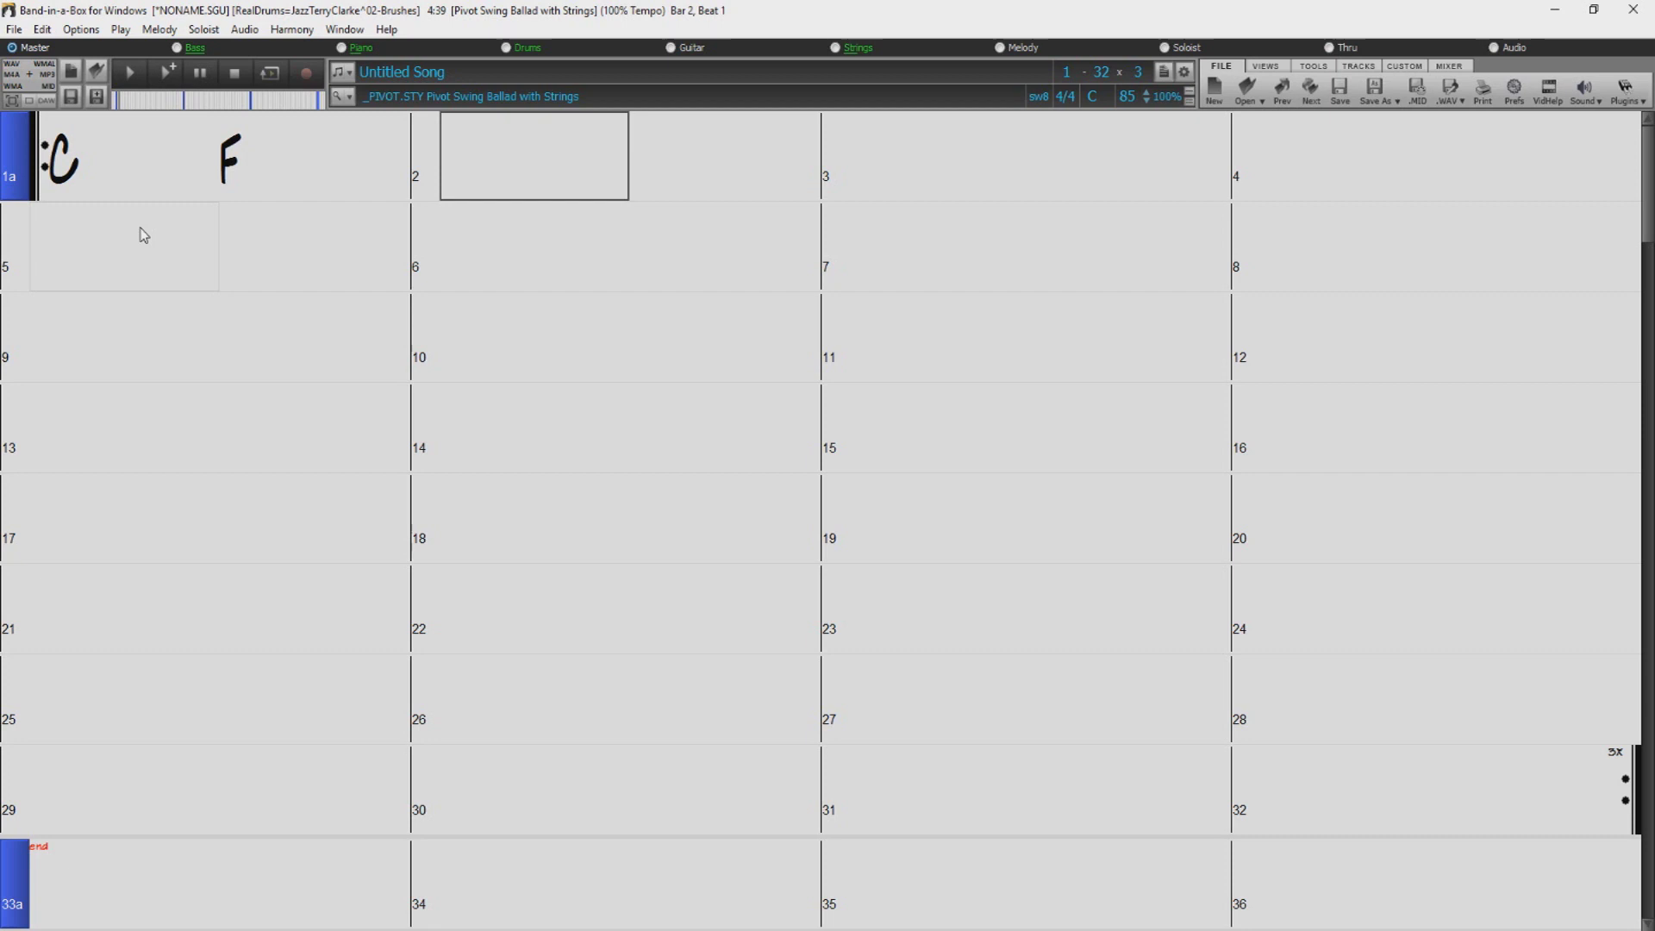
Enter Dm in bar 2, then correct the misspelled 'Dmajjor' to Dmaj on beat 3.
{"action": "type", "text": "Dm"}
{"action": "key", "text": "Return"}
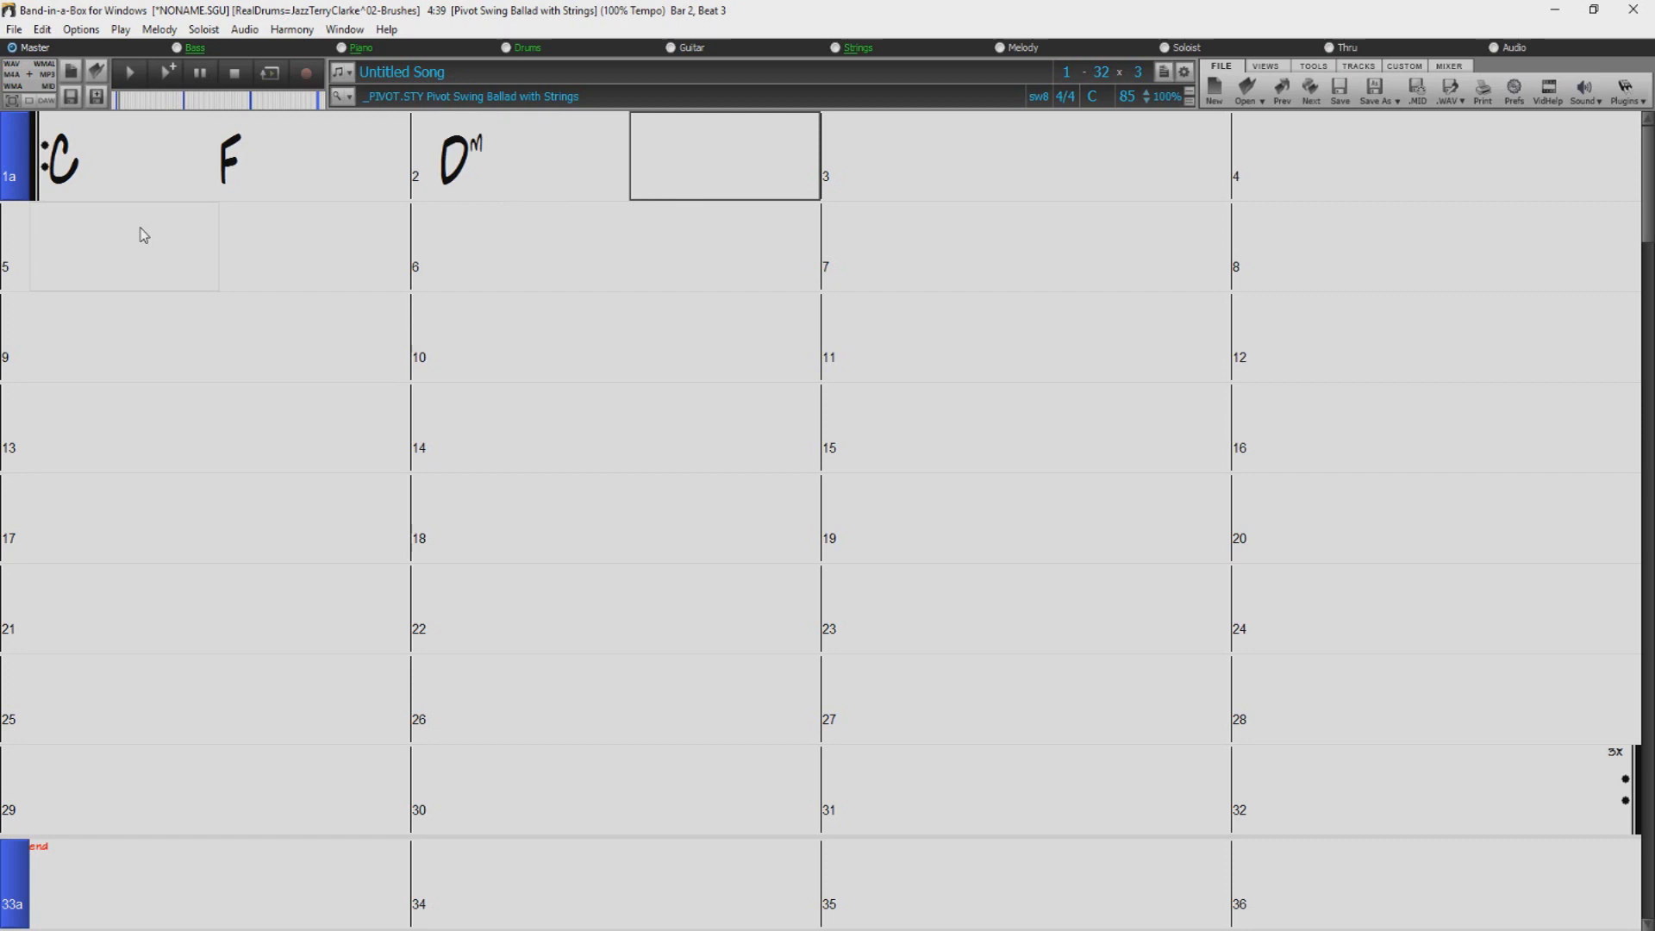
{"action": "type", "text": "D"}
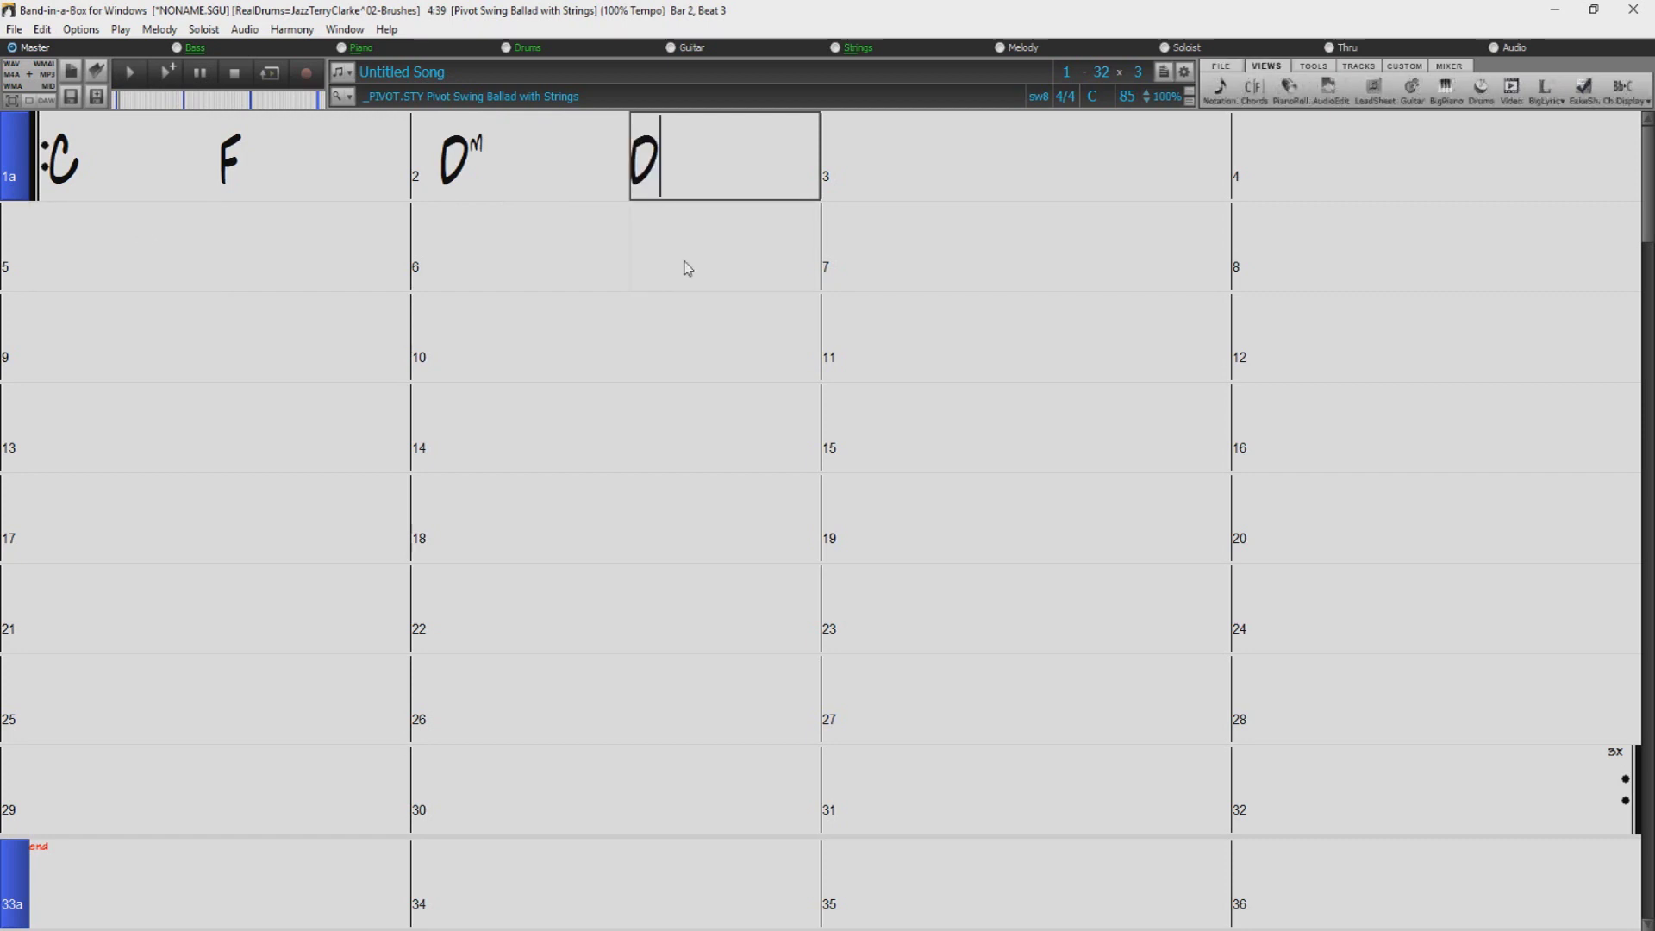
{"action": "type", "text": "majjor"}
{"action": "key", "text": "Return"}
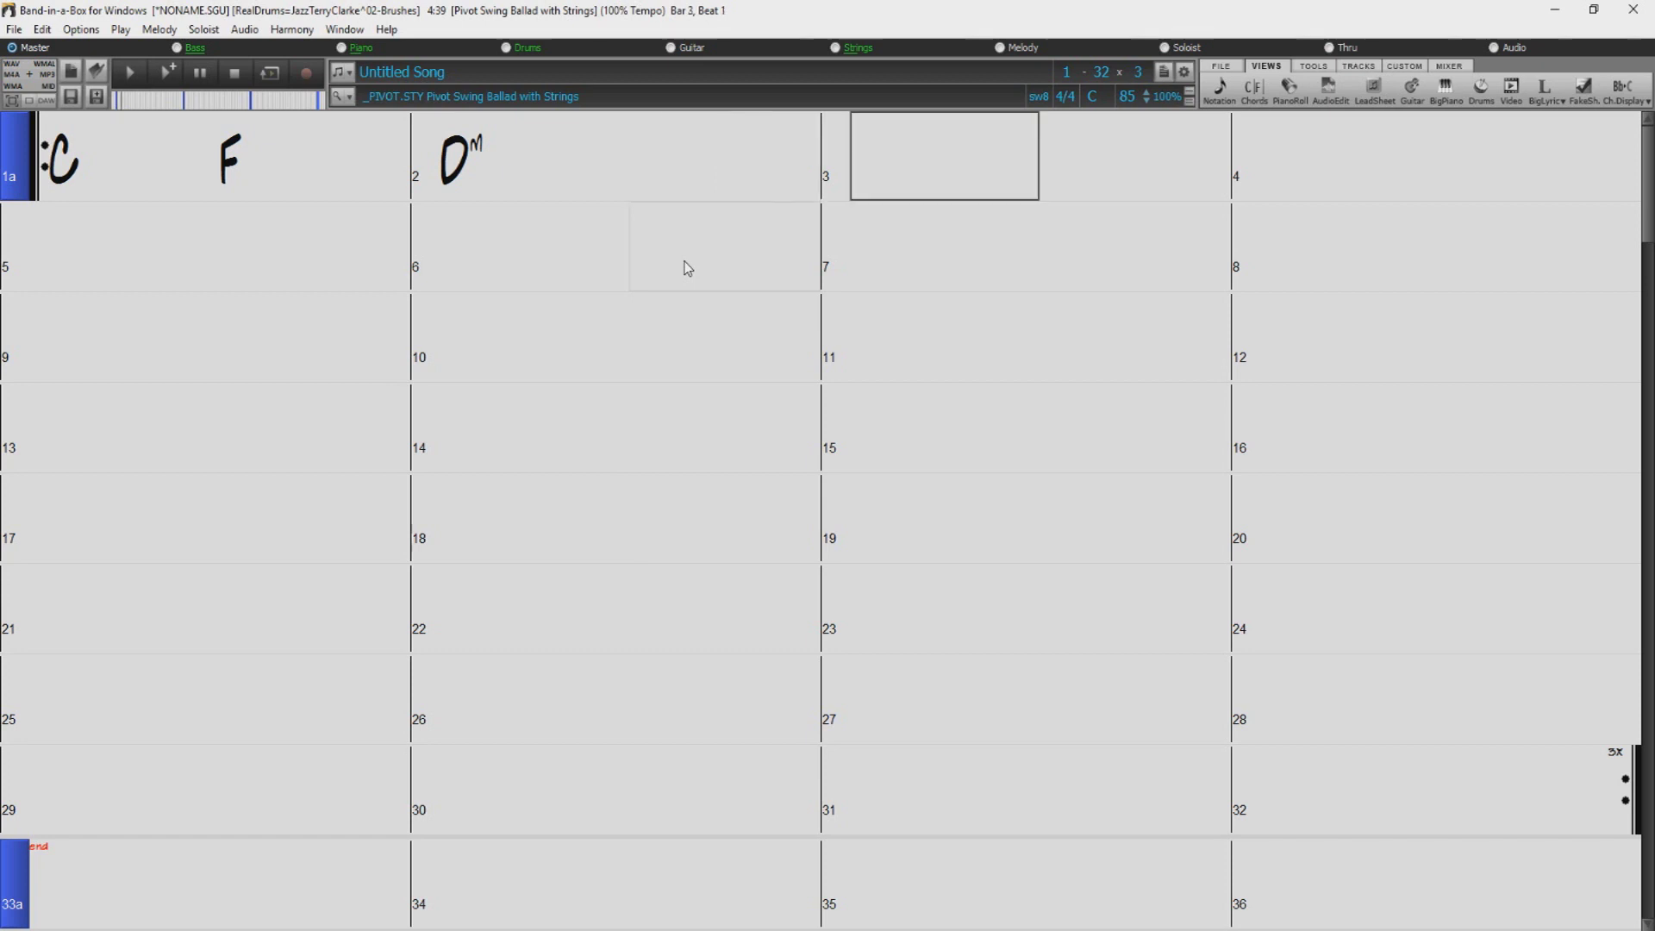
{"action": "key", "text": "Left"}
{"action": "type", "text": "Dmaj"}
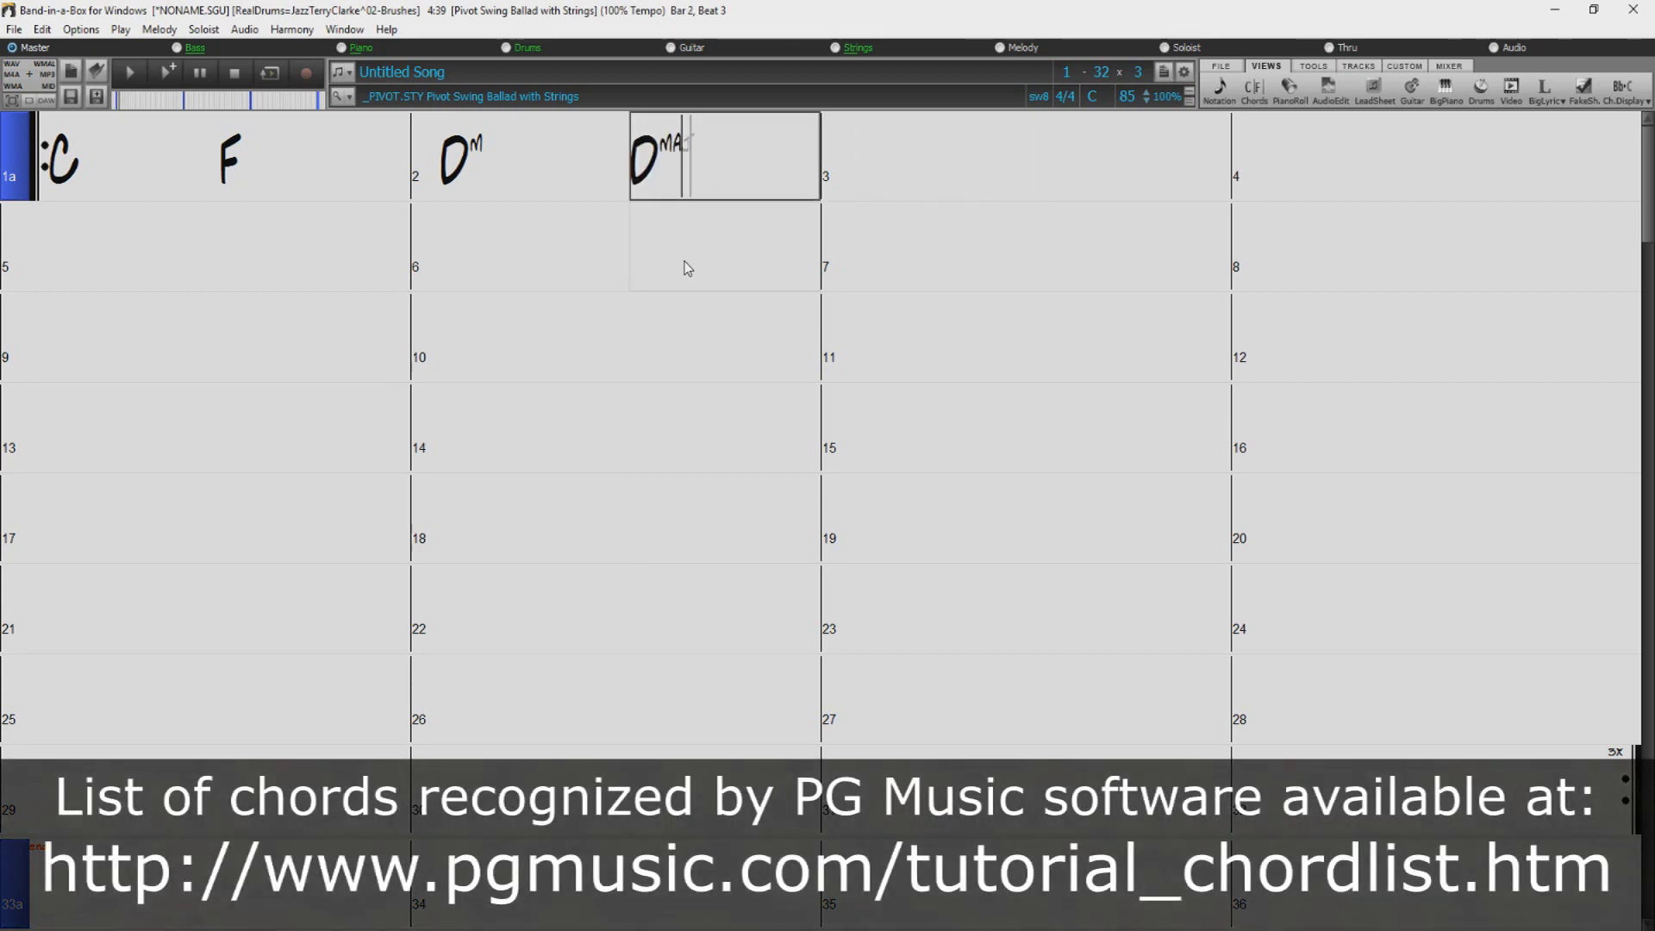
{"action": "key", "text": "Return"}
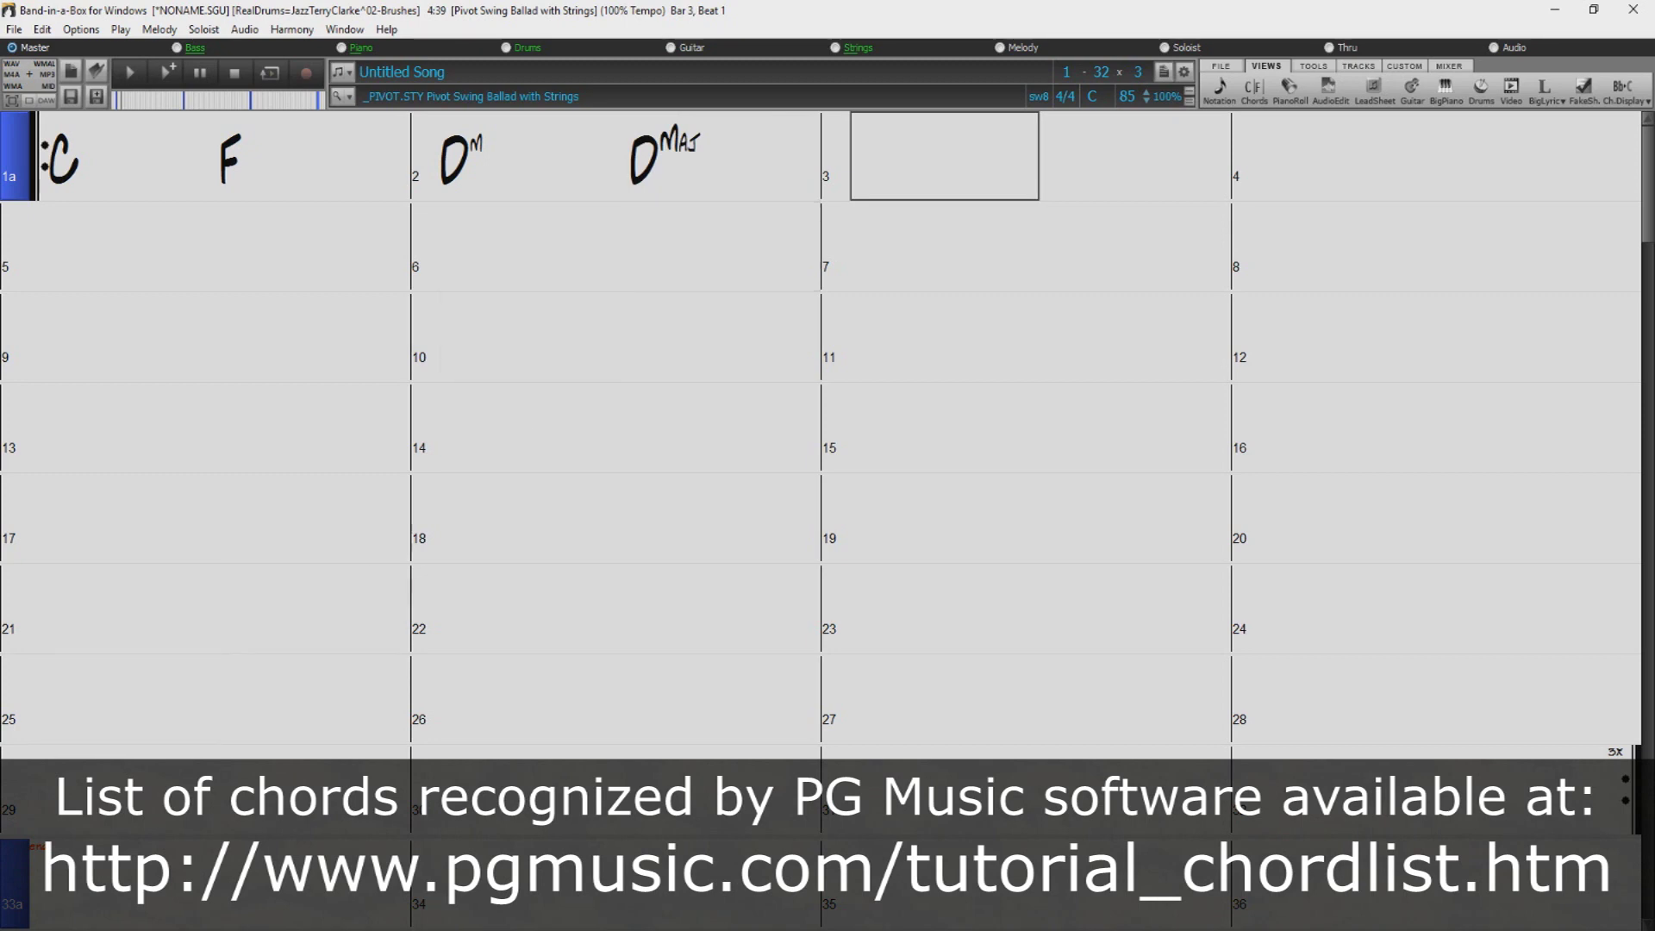
{"action": "key", "text": "Left"}
Delete the Dmaj from bar 2 and enter AmMaj7 in bar 3, replacing the Amm7 typo.
{"action": "key", "text": "Delete"}
{"action": "key", "text": "Right"}
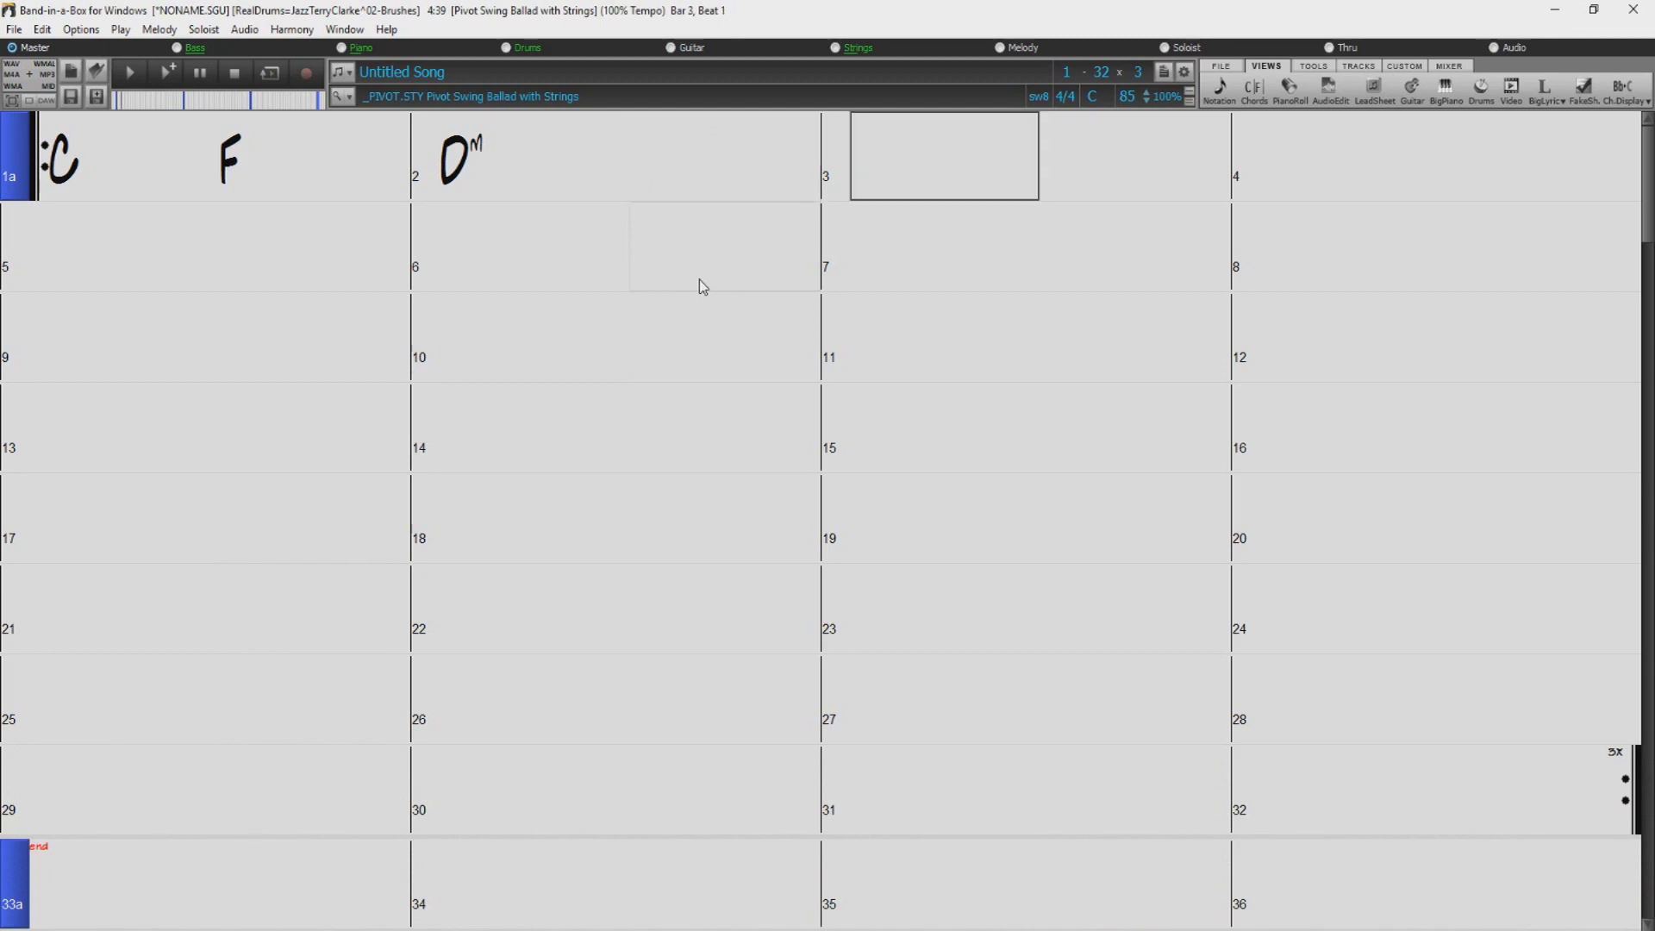
{"action": "type", "text": "Amm7"}
{"action": "key", "text": "Return"}
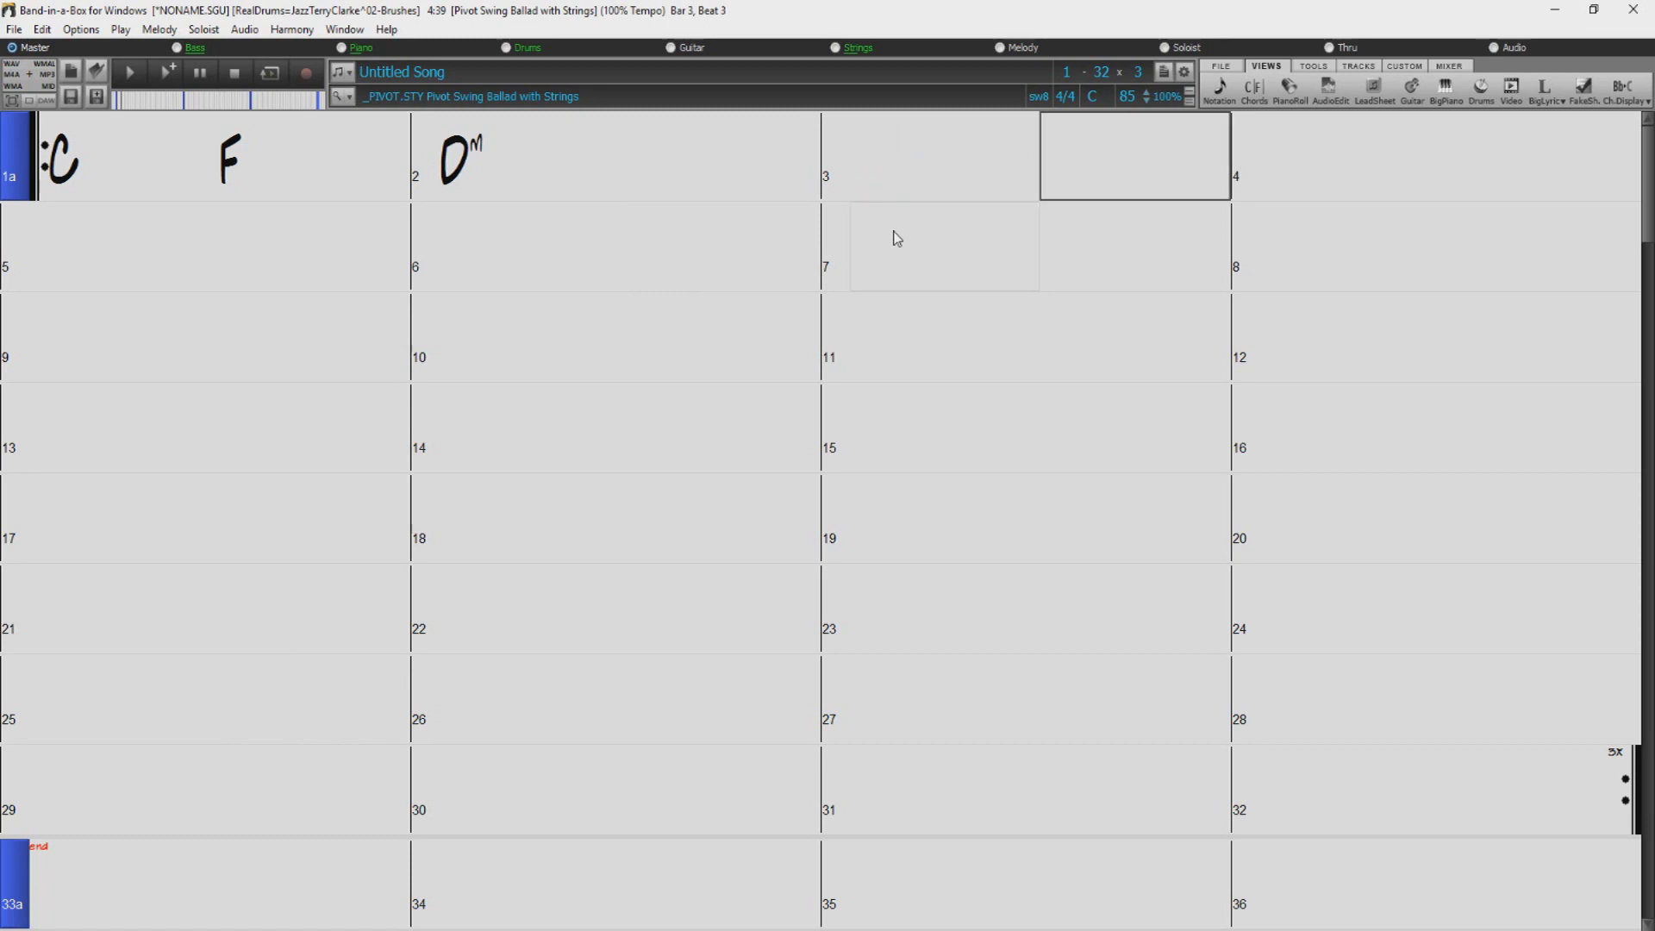
{"action": "key", "text": "Left"}
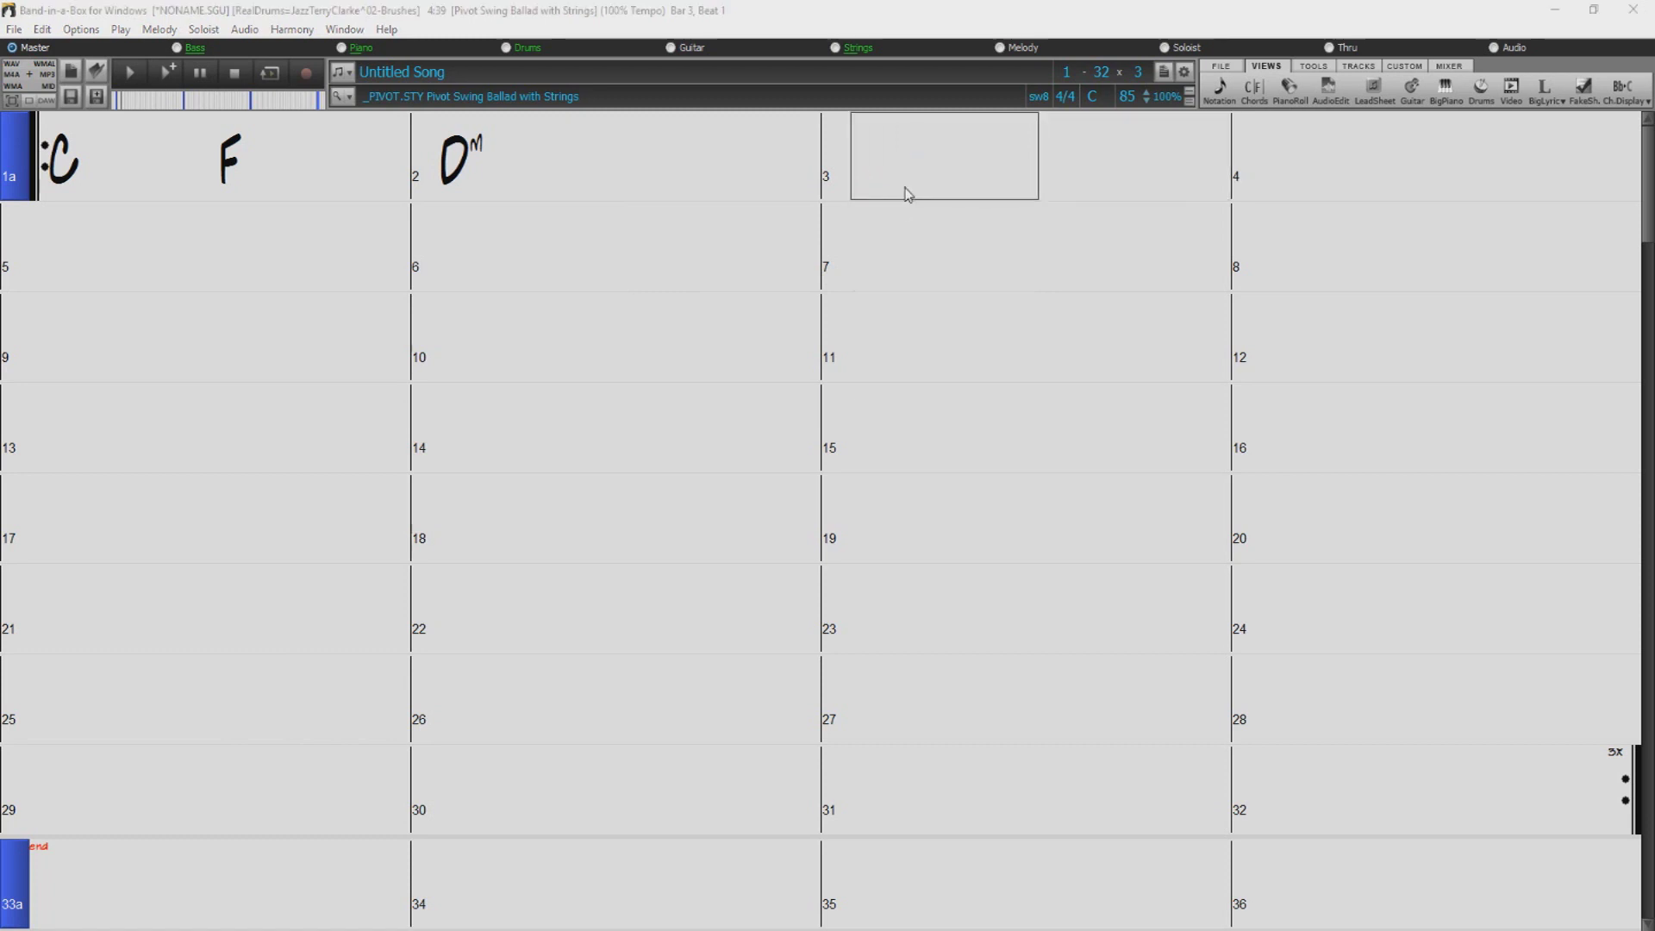
{"action": "type", "text": "Ammaj7"}
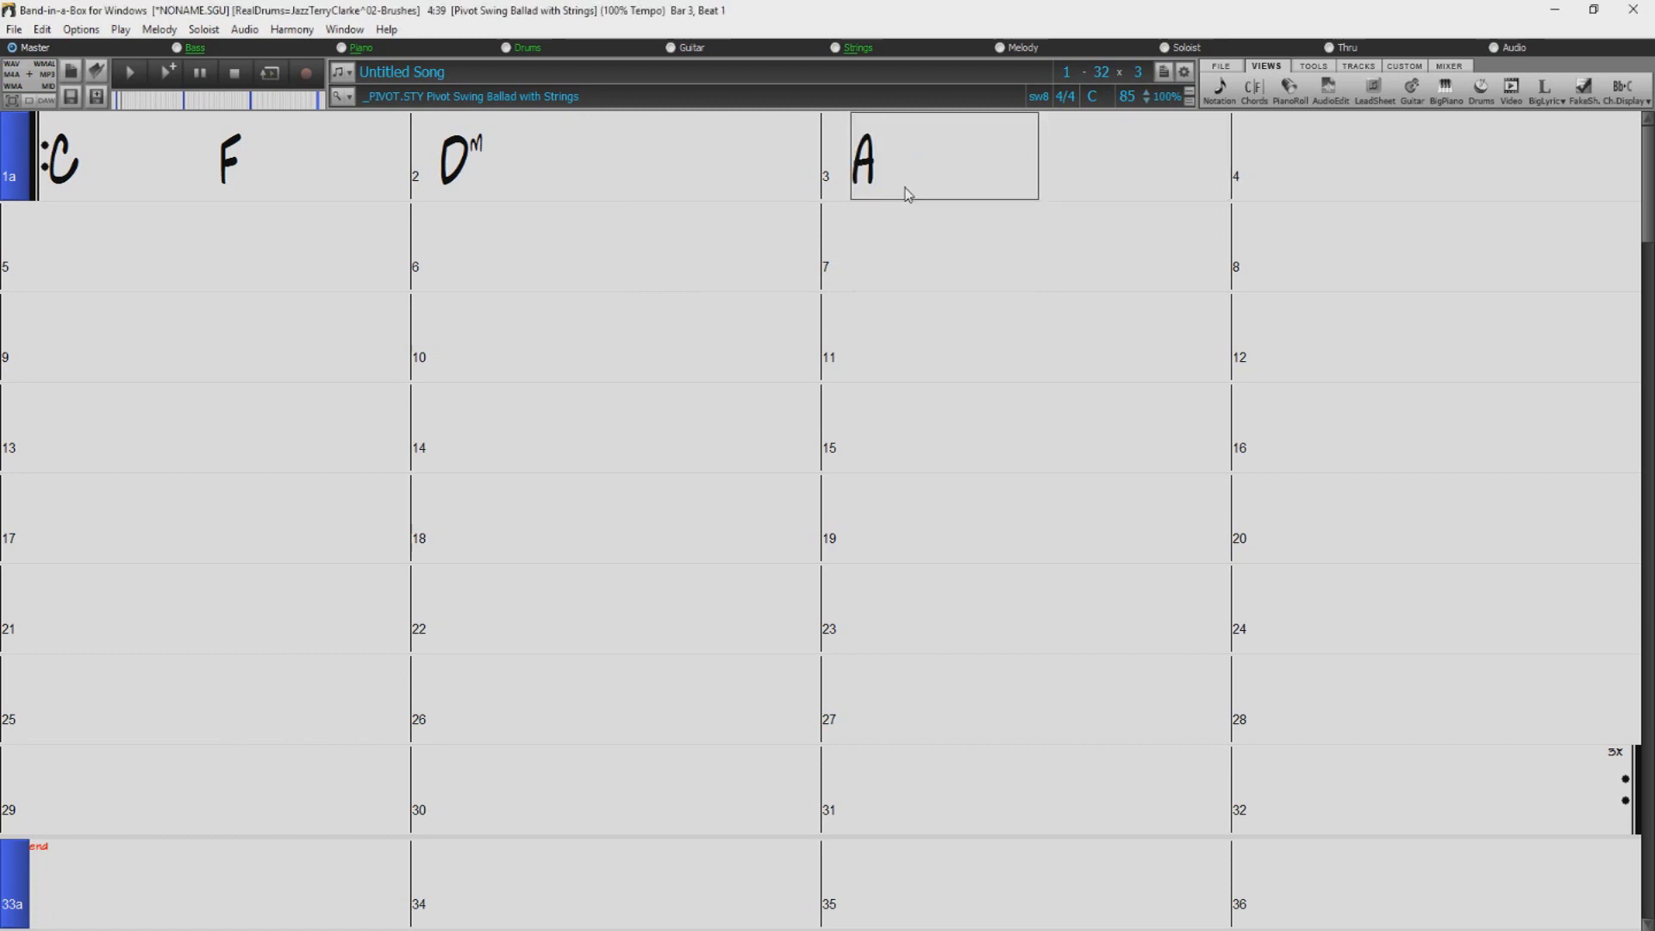
{"action": "key", "text": "Return"}
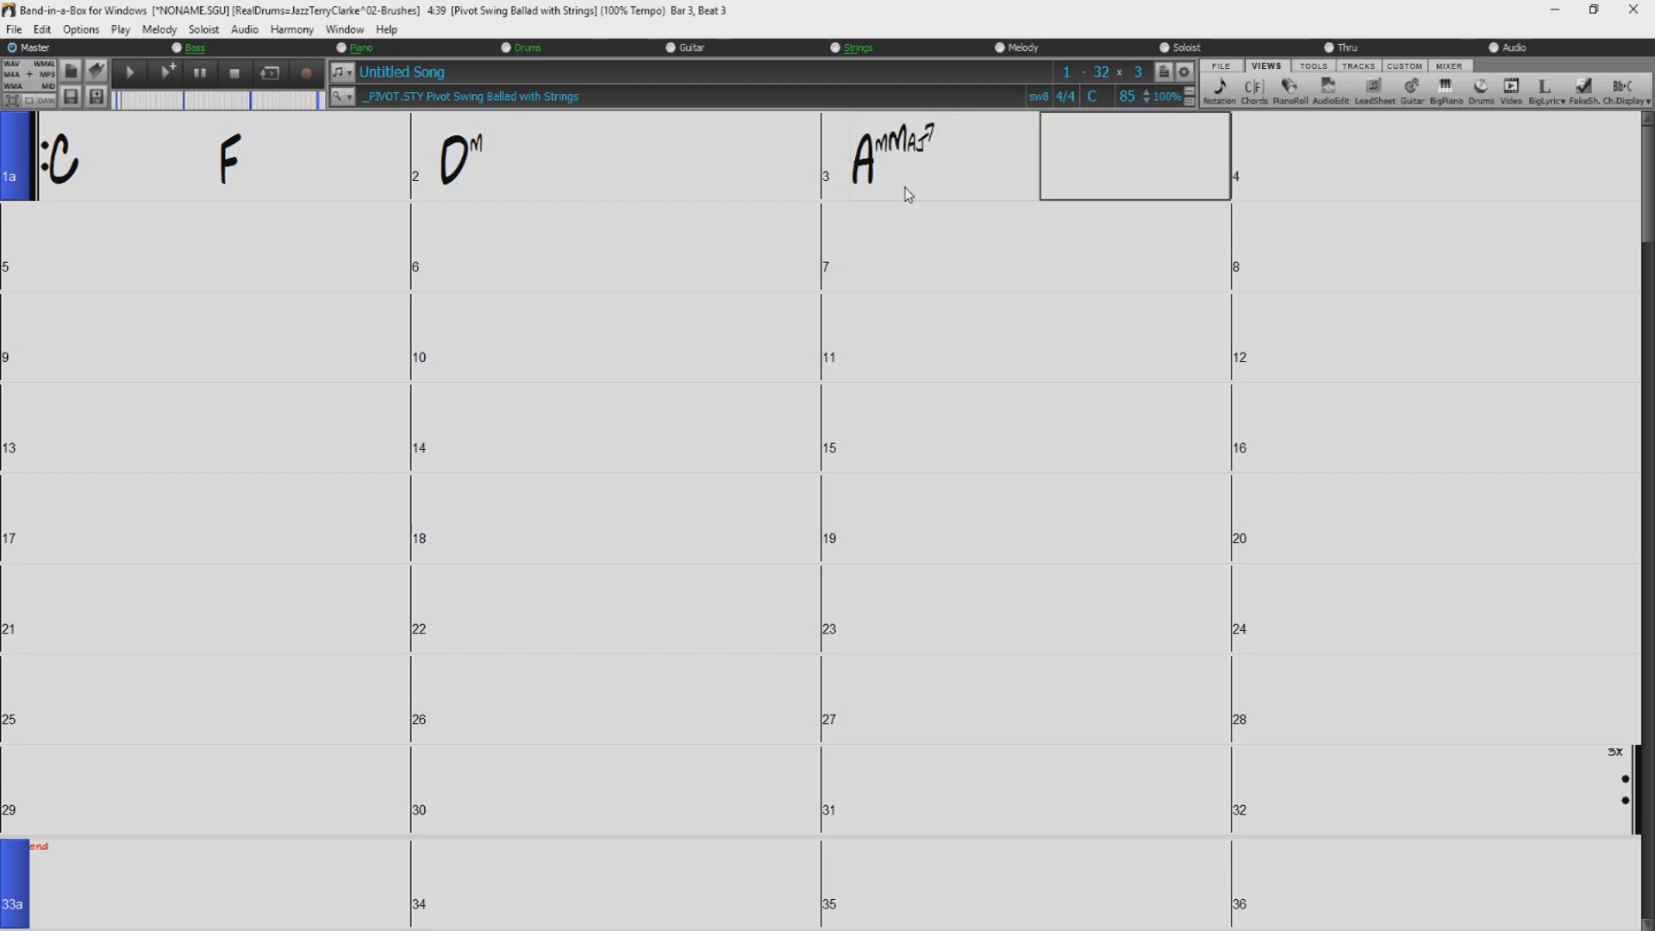
Enter Am on beat 3 of bar 3 and FMaj7 in bar 4.
{"action": "type", "text": "am"}
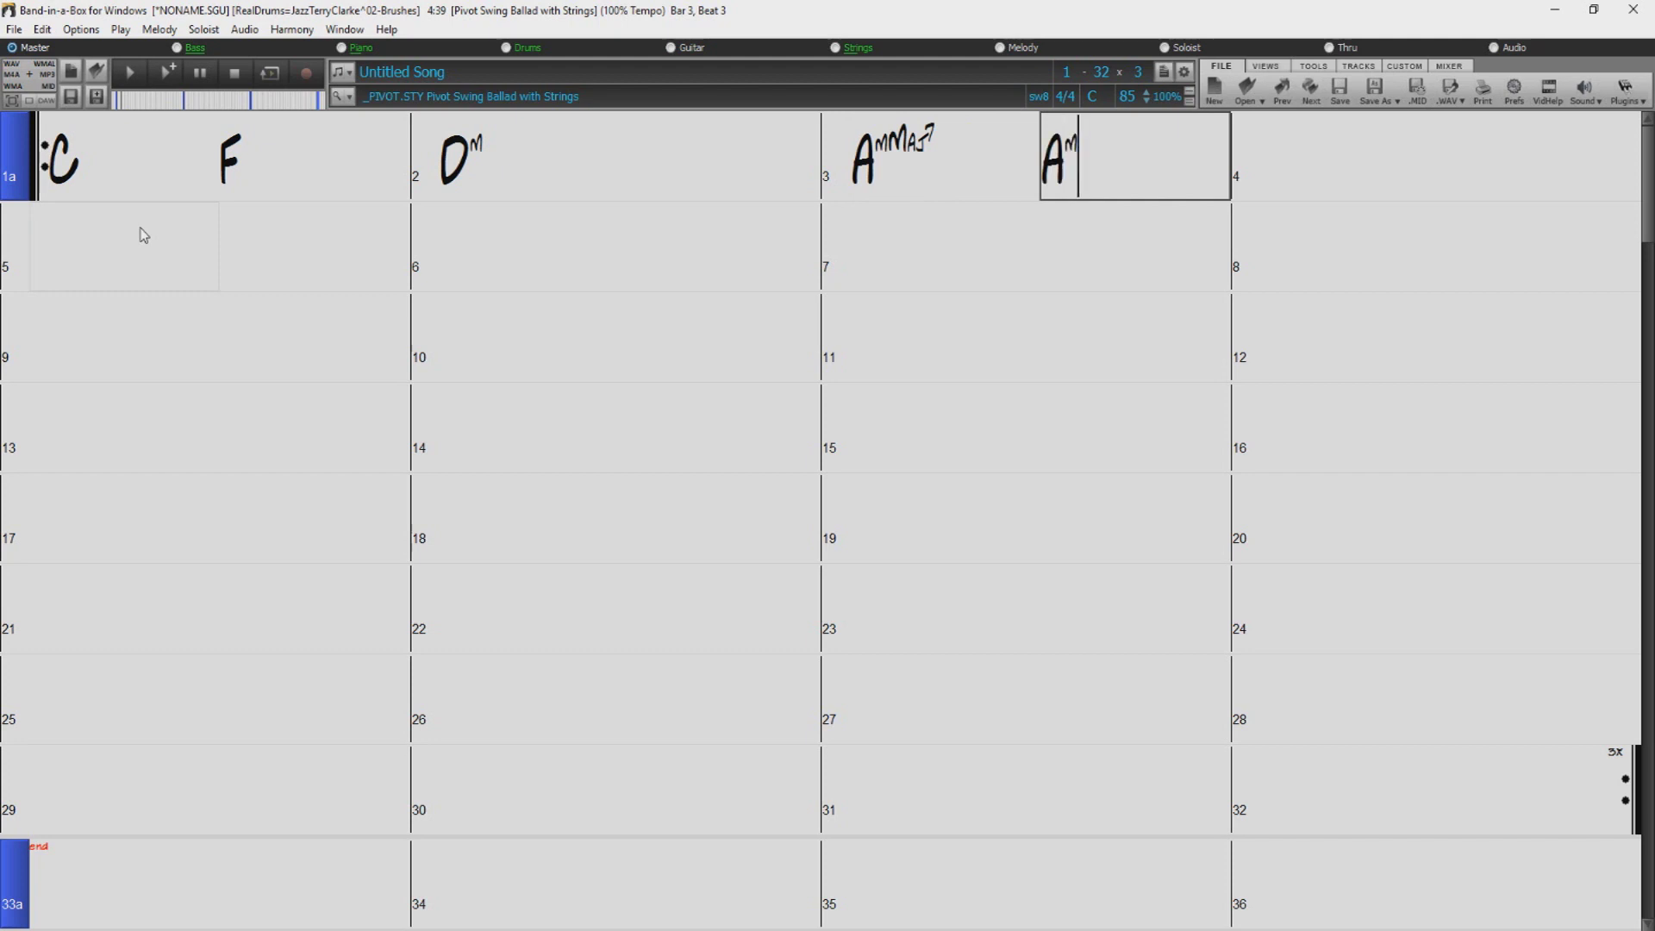
{"action": "key", "text": "Return"}
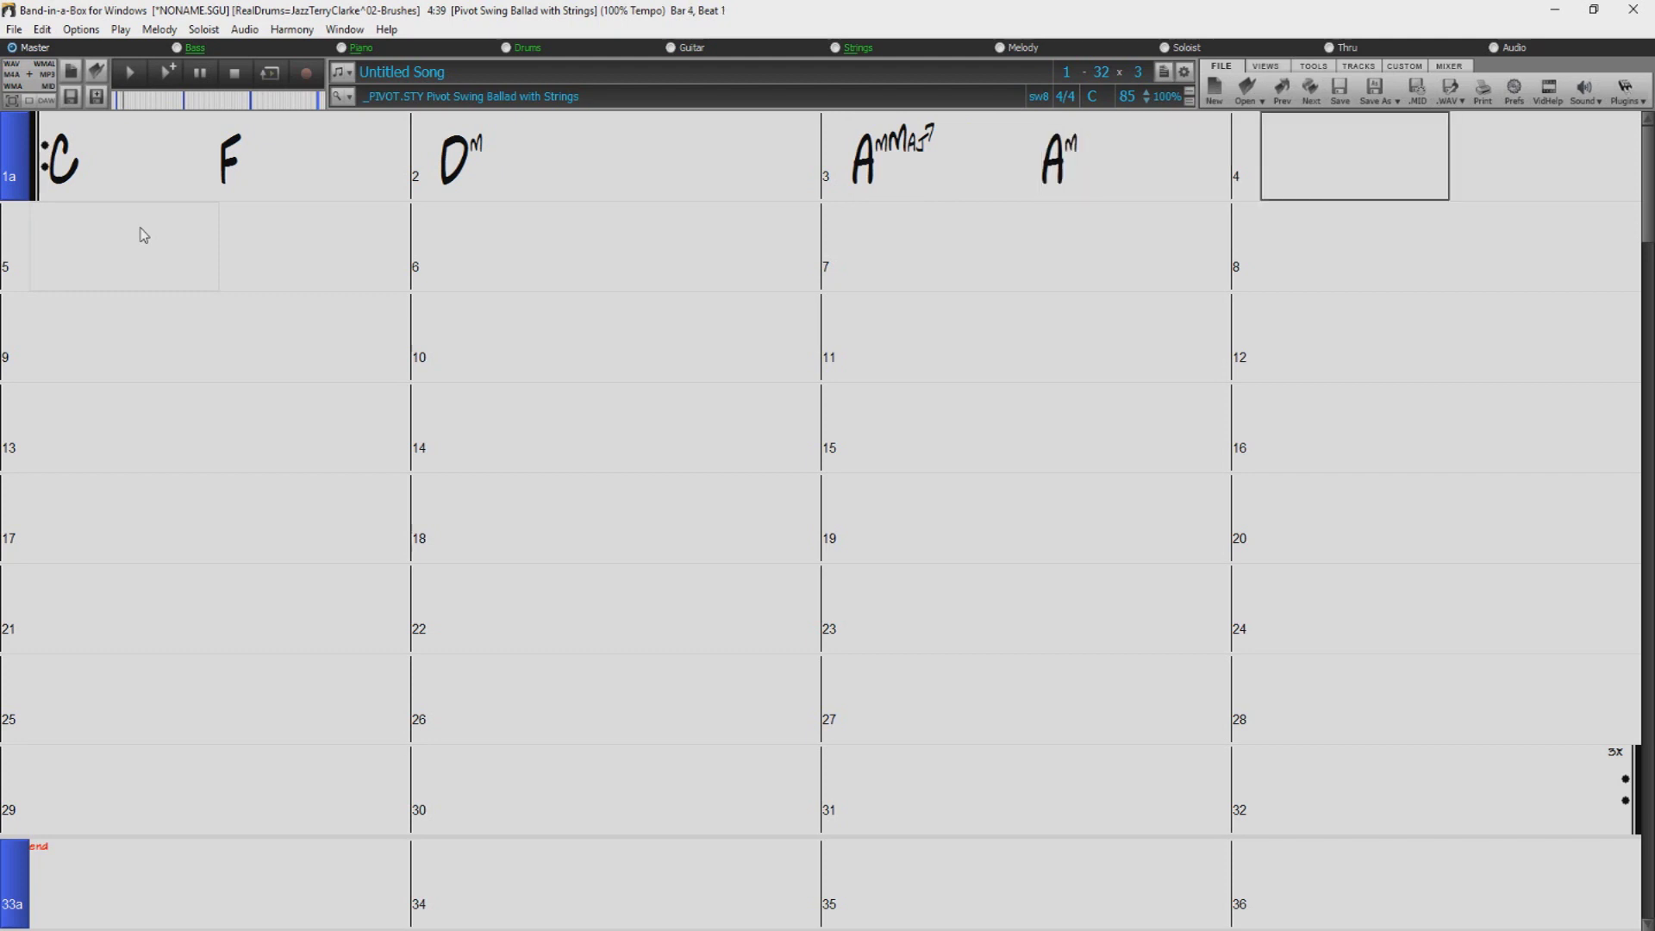
{"action": "type", "text": "fmaj7"}
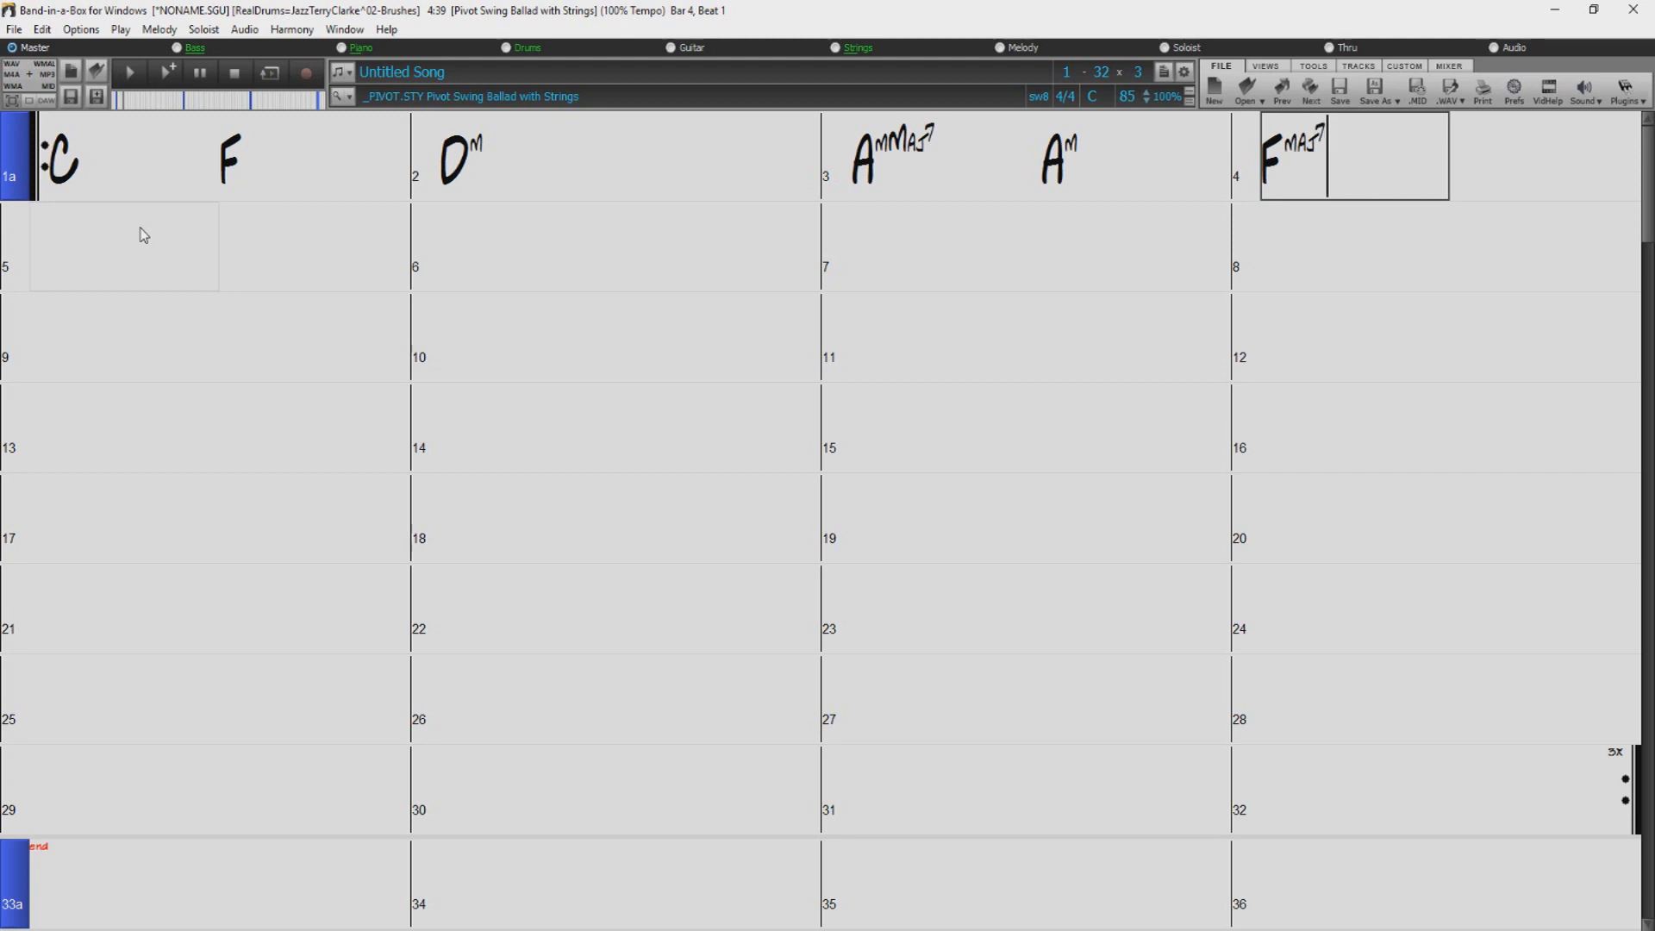
{"action": "key", "text": "Return"}
Enter Bb in bar 5 and F# on beats 1 and 3 of bar 6.
{"action": "left_click", "coordinate": [143, 234]}
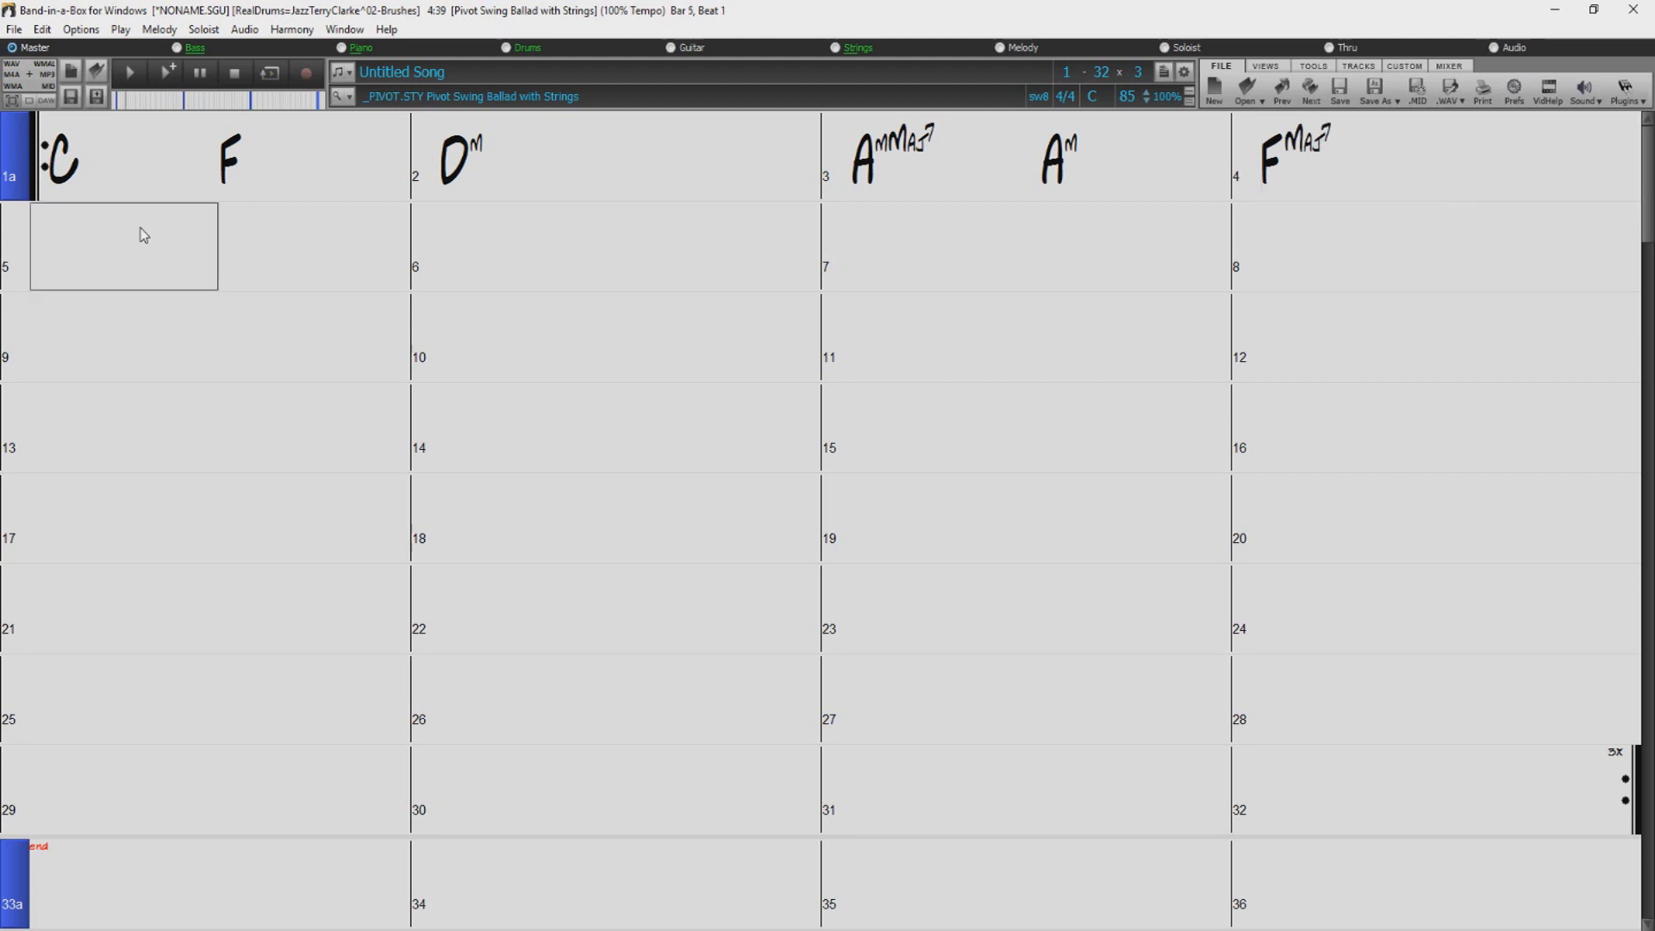
{"action": "type", "text": "bb"}
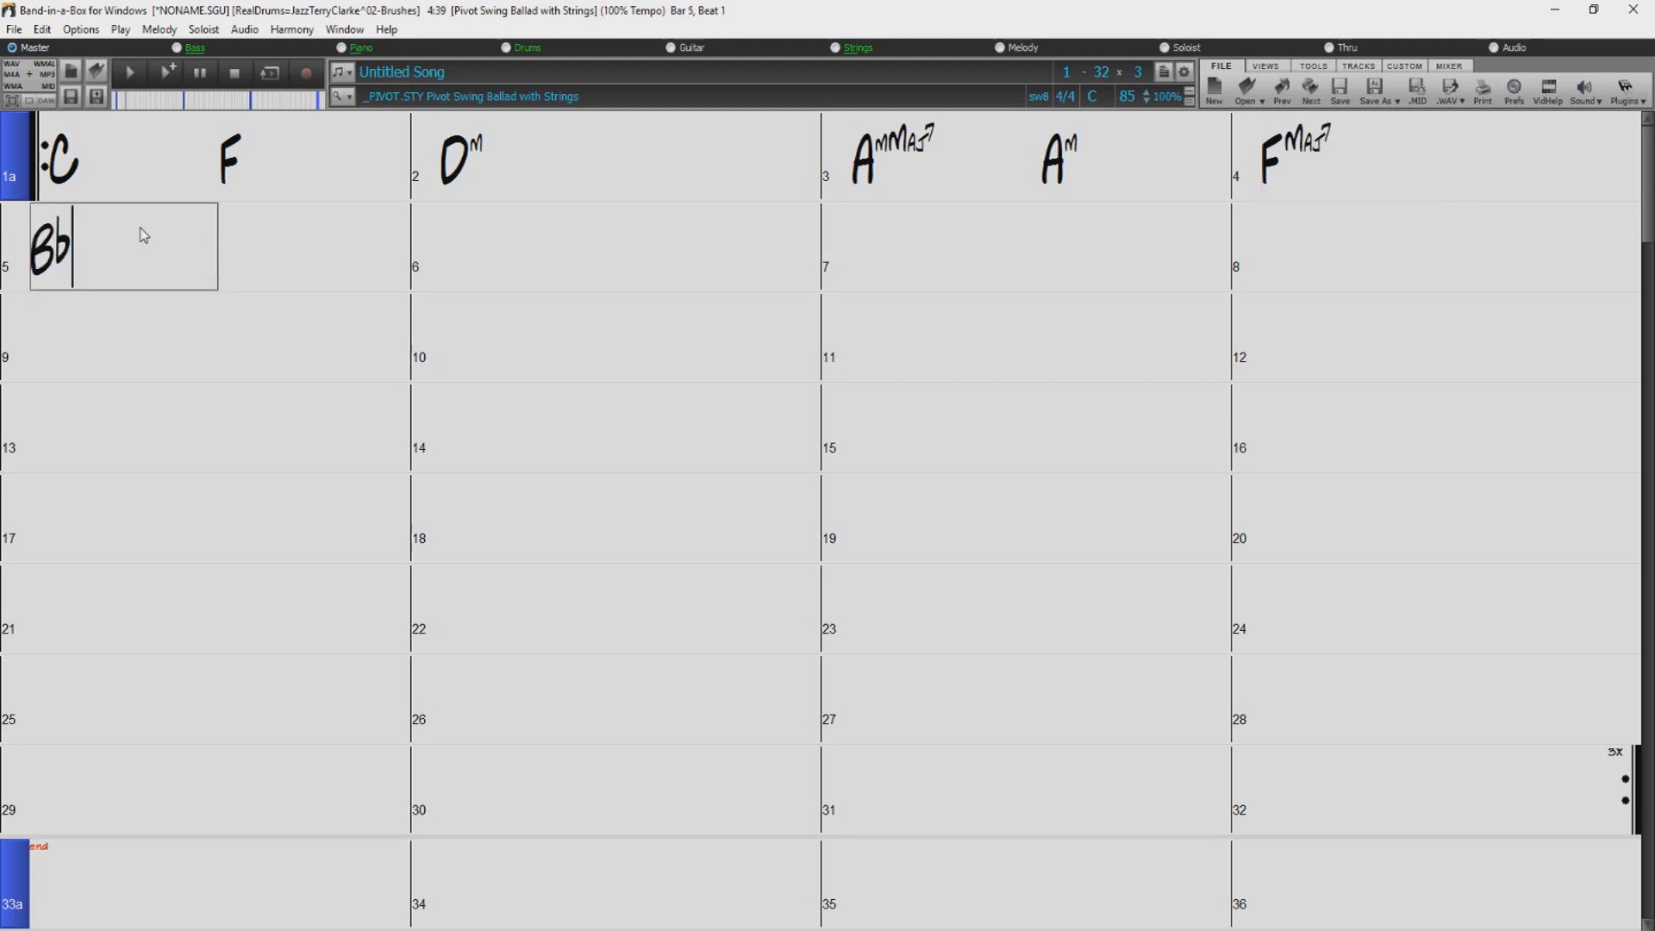
{"action": "key", "text": "Return"}
{"action": "key", "text": "Return"}
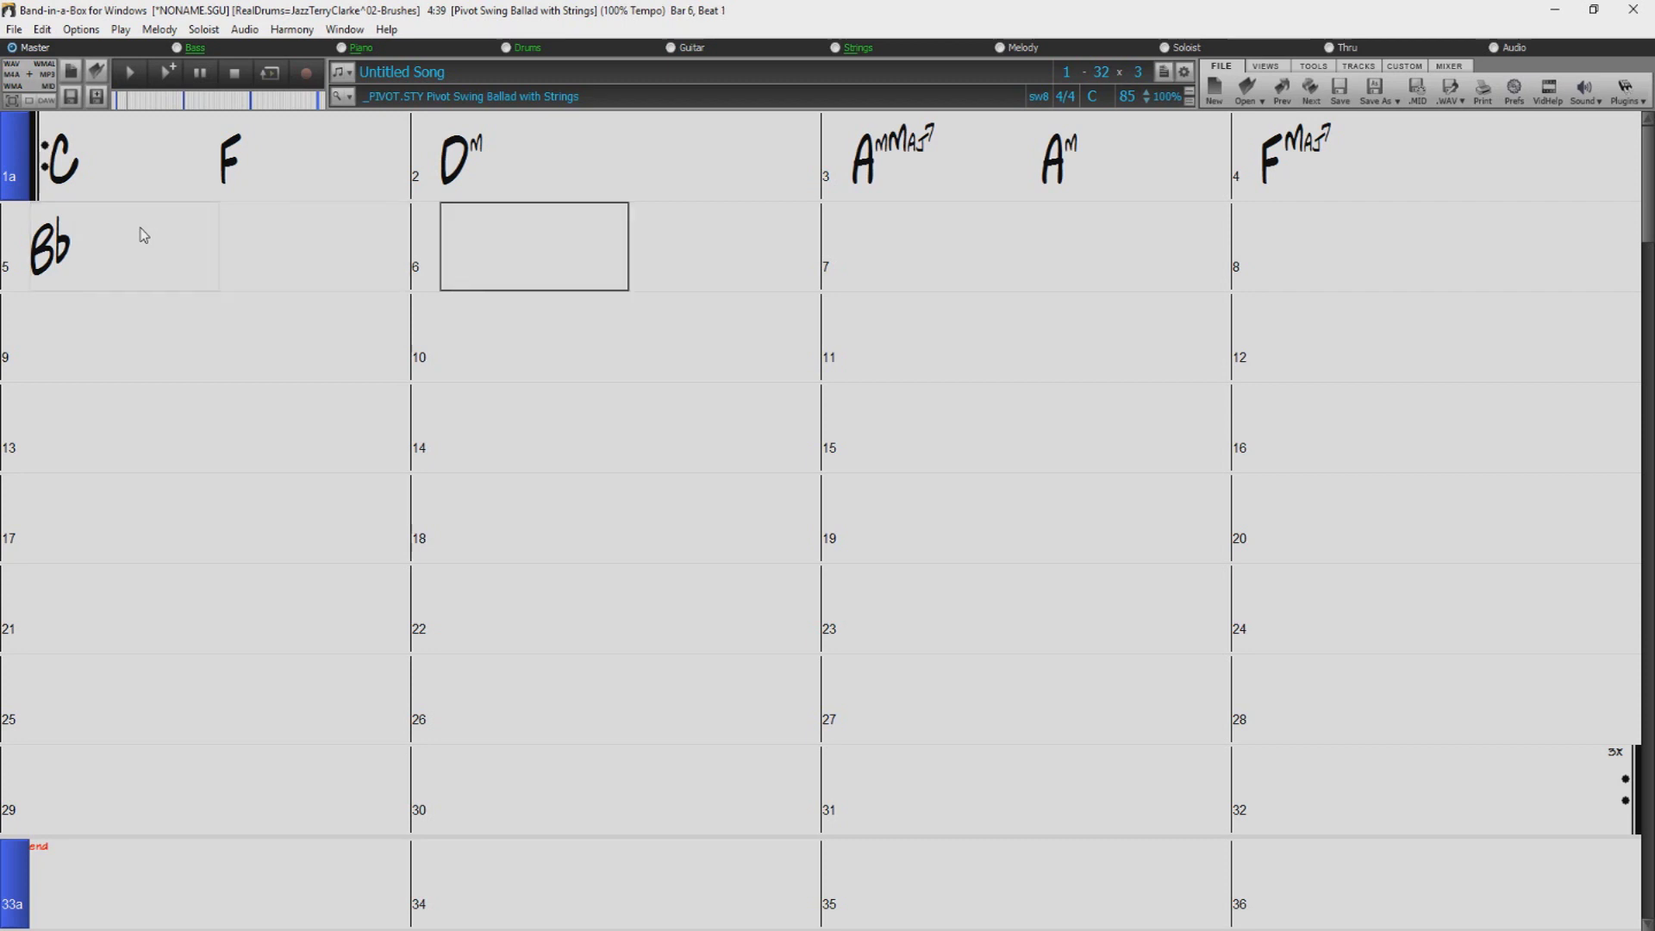
{"action": "type", "text": "f#"}
{"action": "key", "text": "Return"}
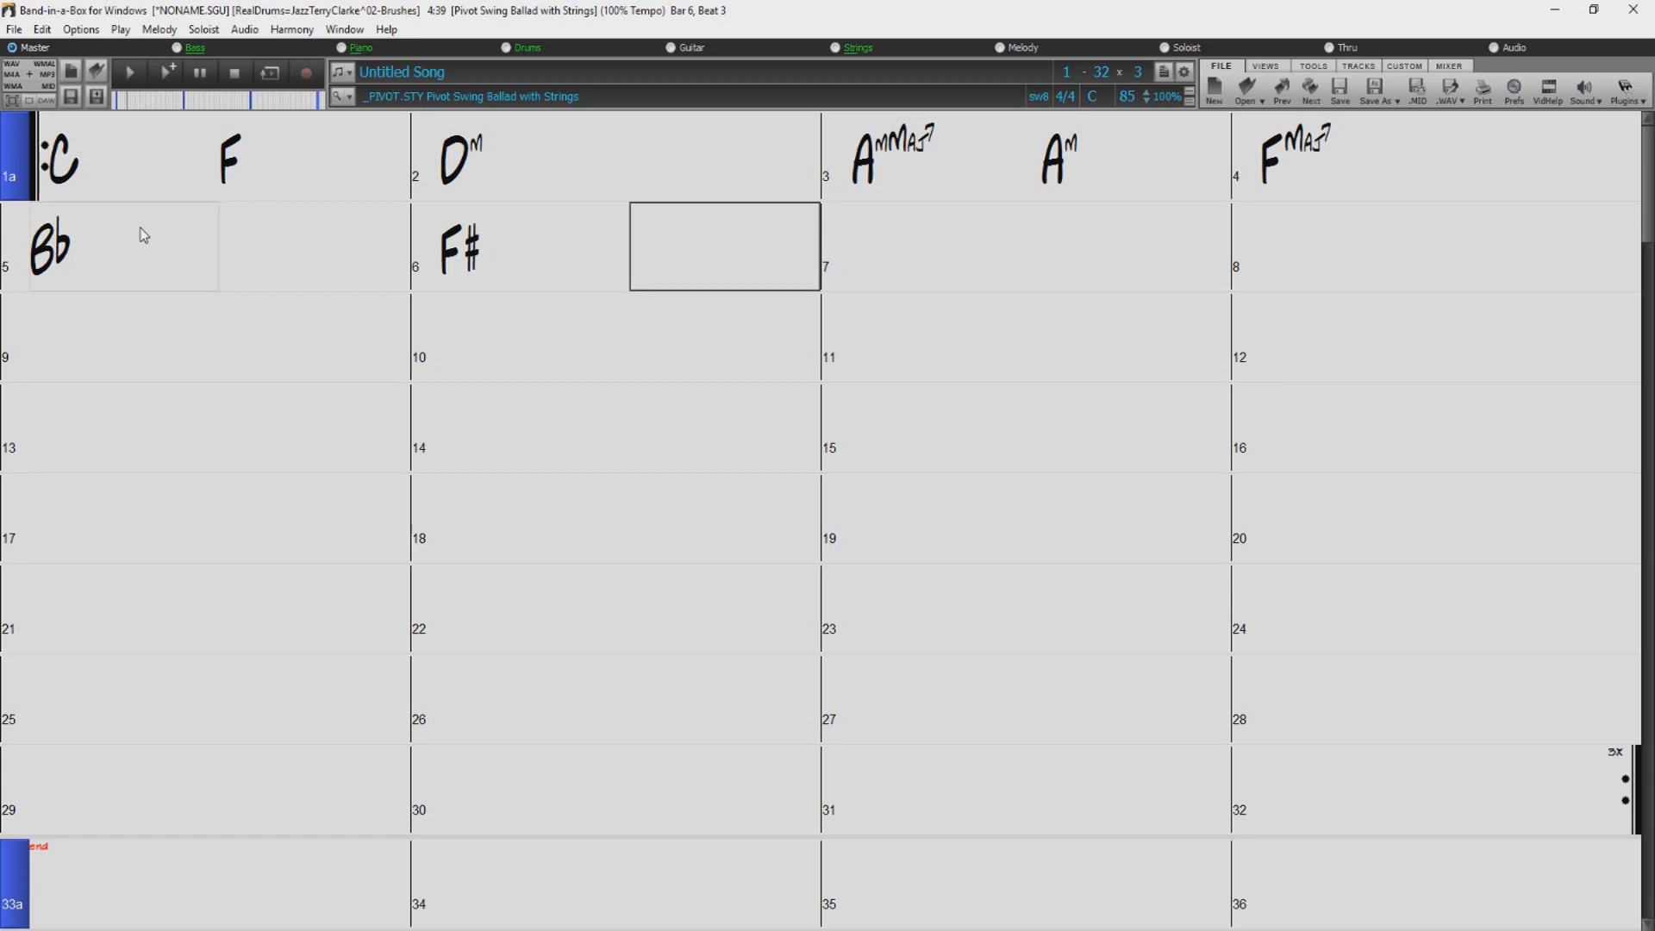
{"action": "type", "text": "f#"}
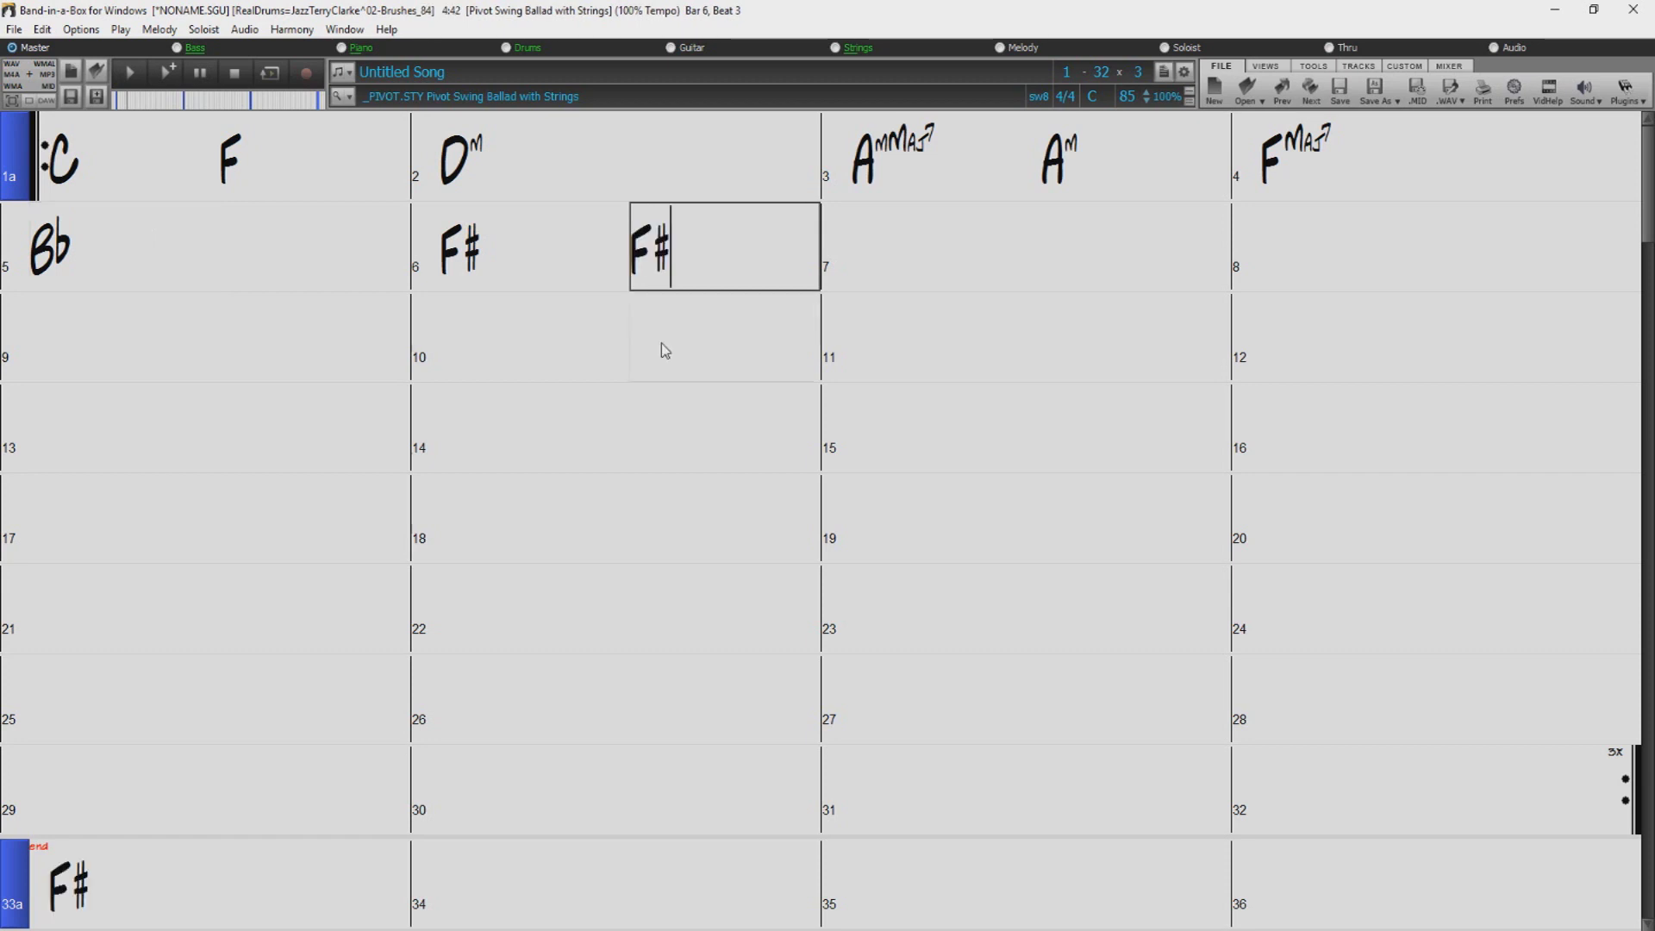
{"action": "key", "text": "Return"}
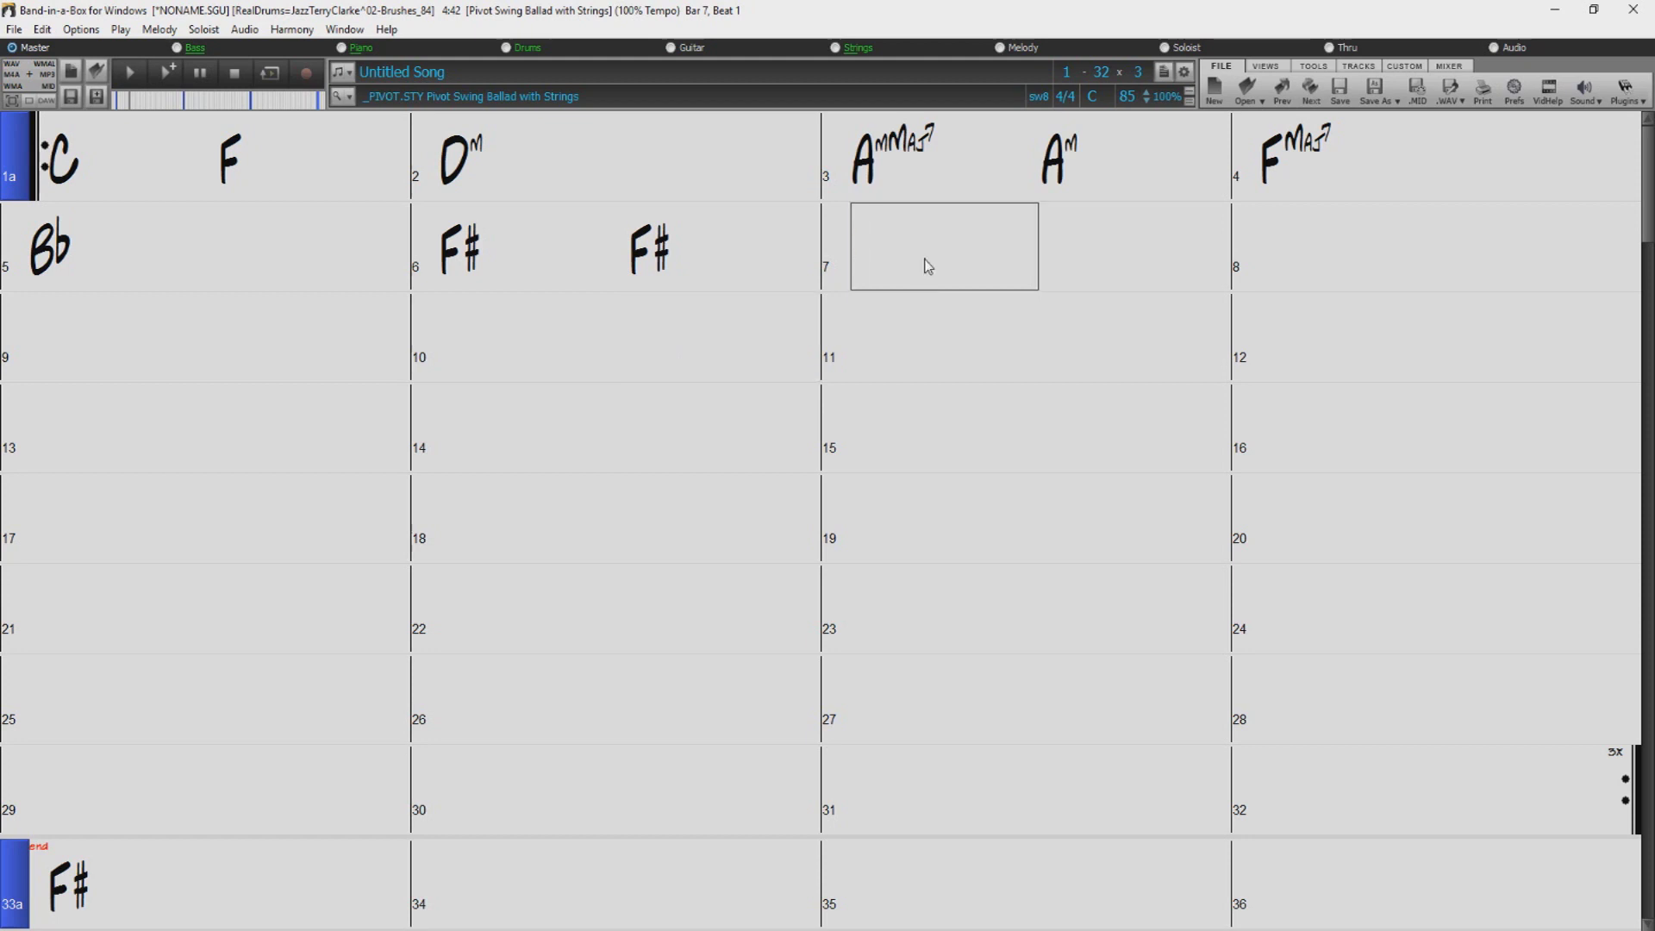
Enter C and D in bar 7, and E and F in bar 8.
{"action": "type", "text": "c"}
{"action": "key", "text": "Return"}
{"action": "type", "text": "d"}
{"action": "key", "text": "Return"}
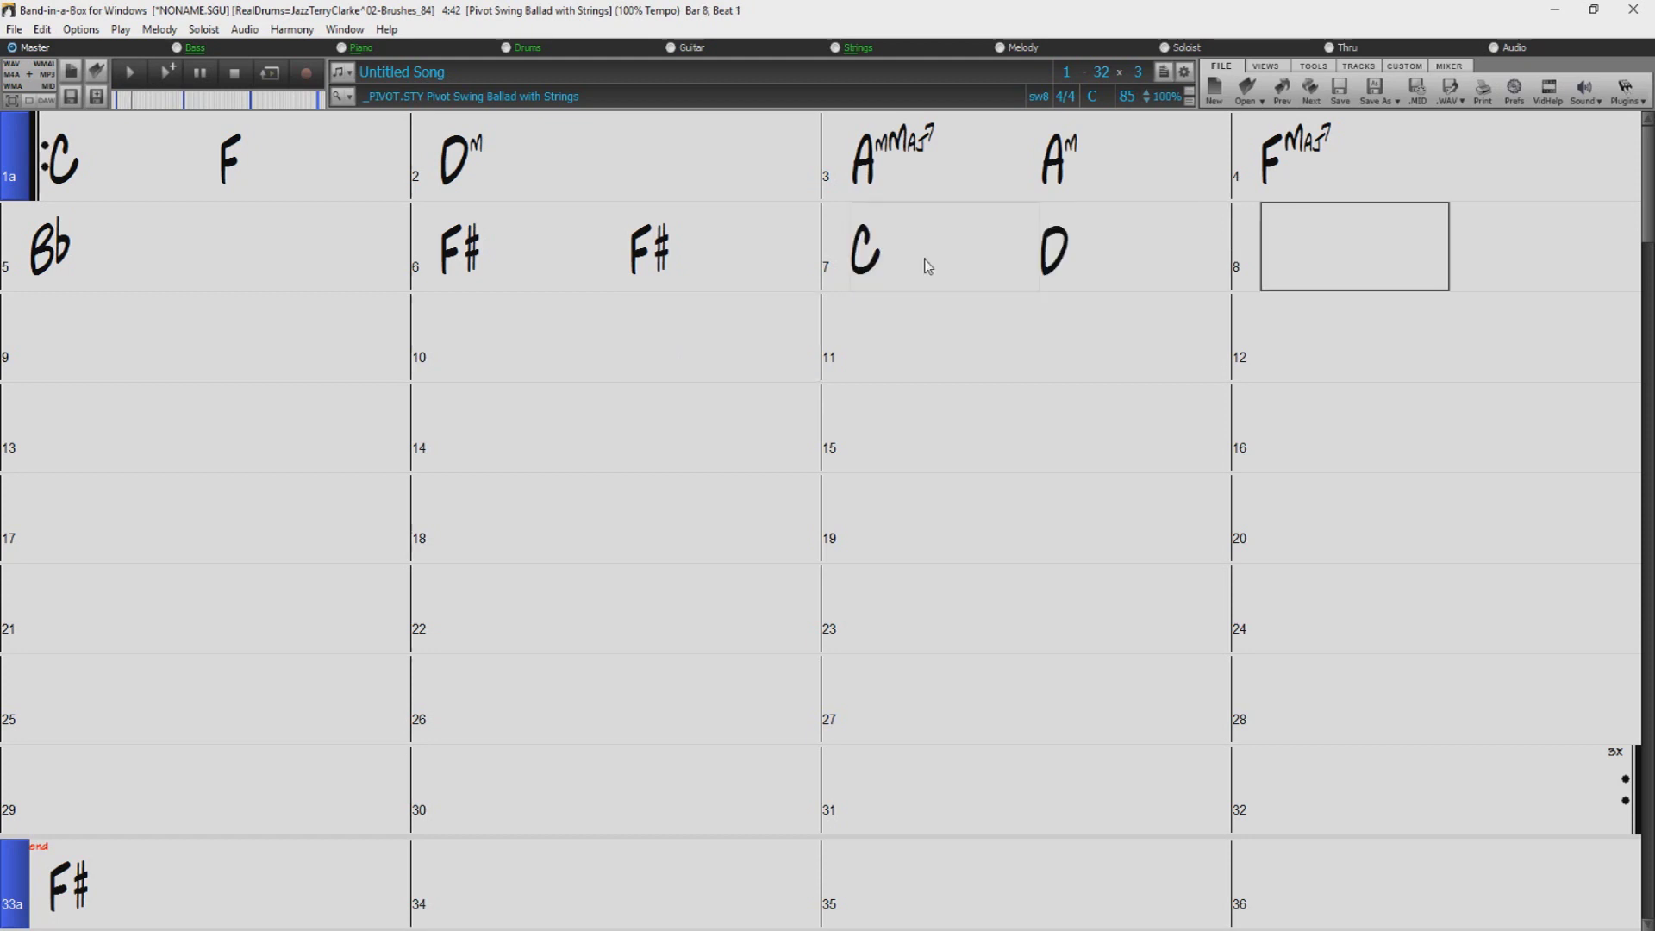
{"action": "type", "text": "e"}
{"action": "key", "text": "Return"}
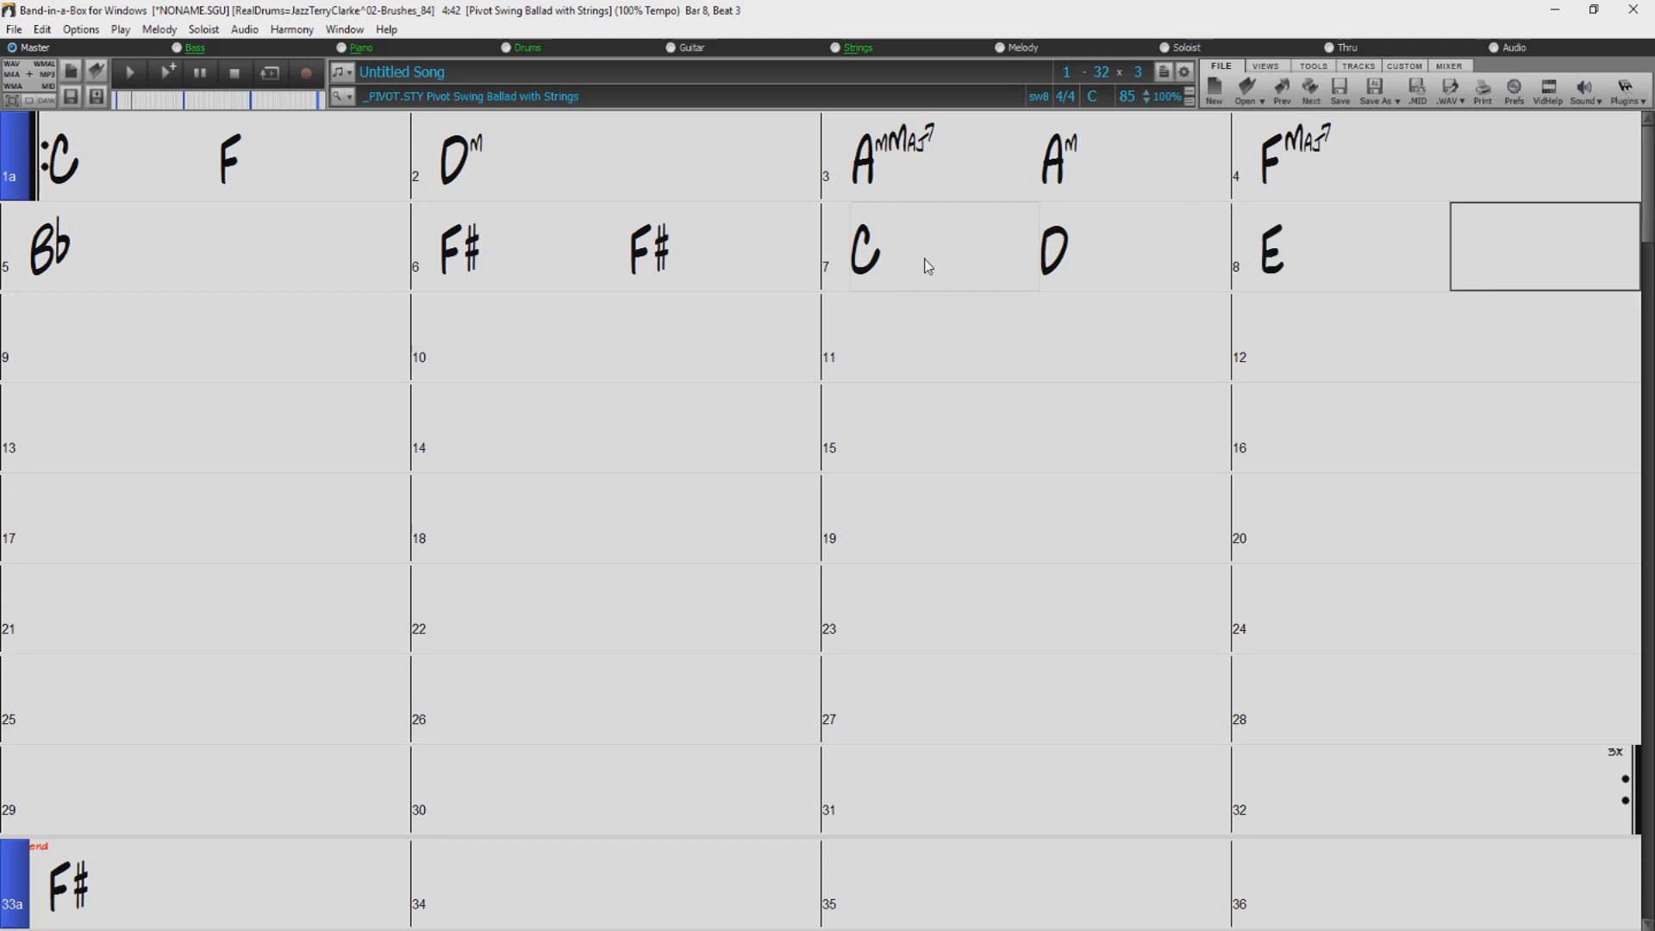
{"action": "type", "text": "f"}
{"action": "key", "text": "Return"}
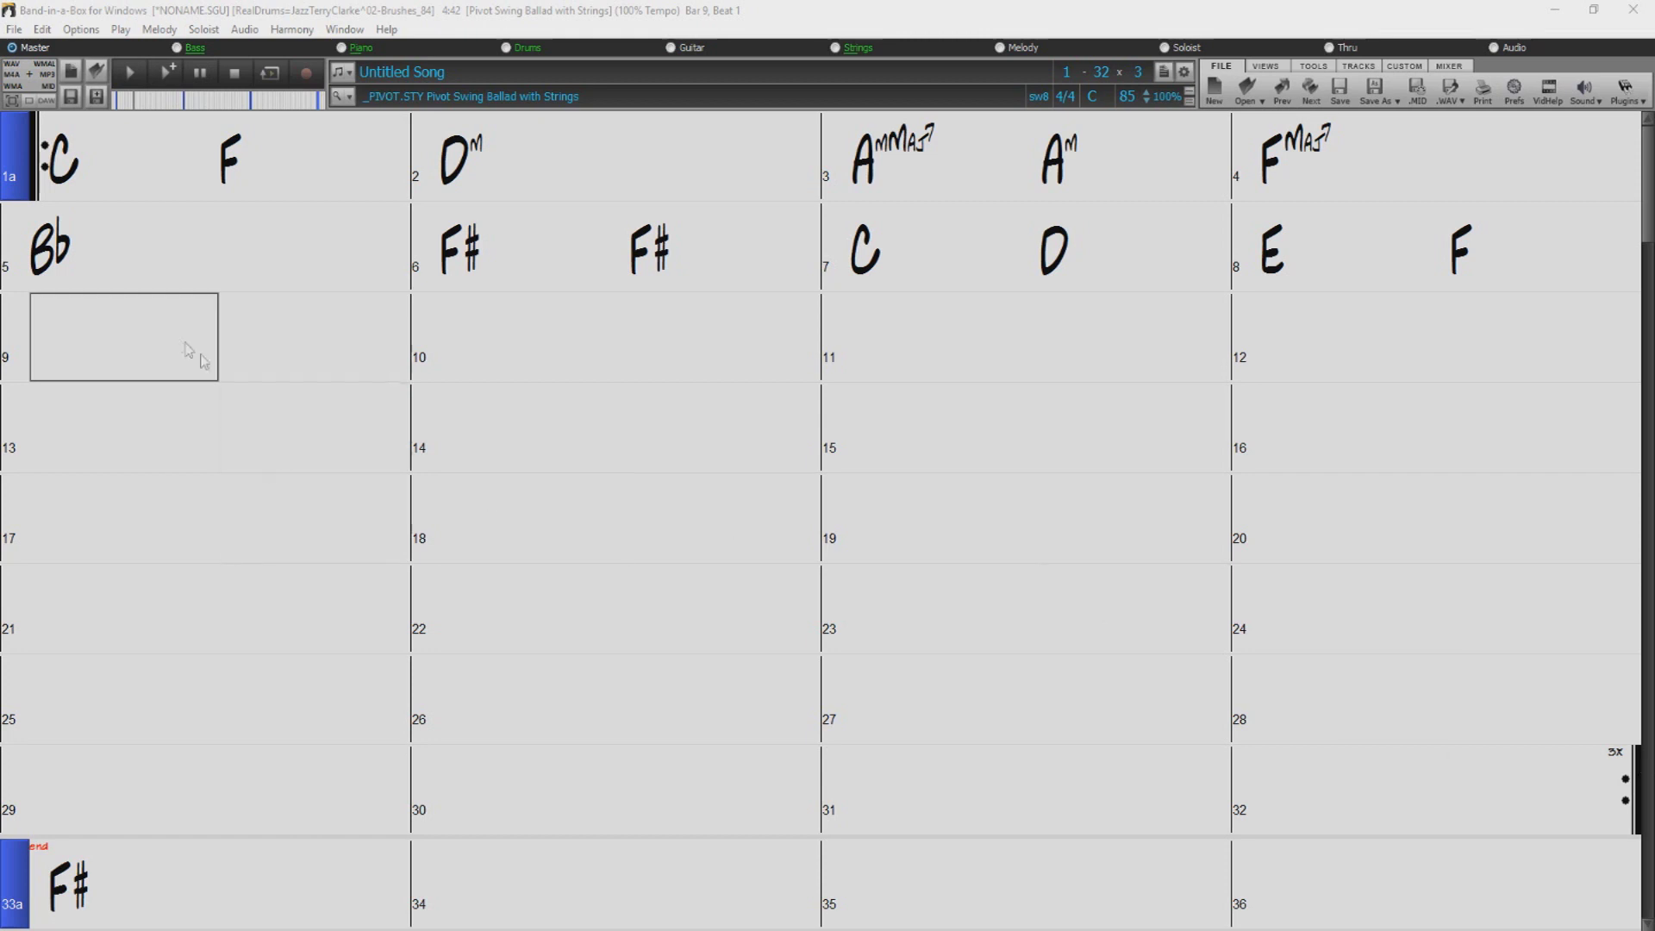
Enter C and Am in bar 9, and F and G7 in bar 10.
{"action": "type", "text": "c"}
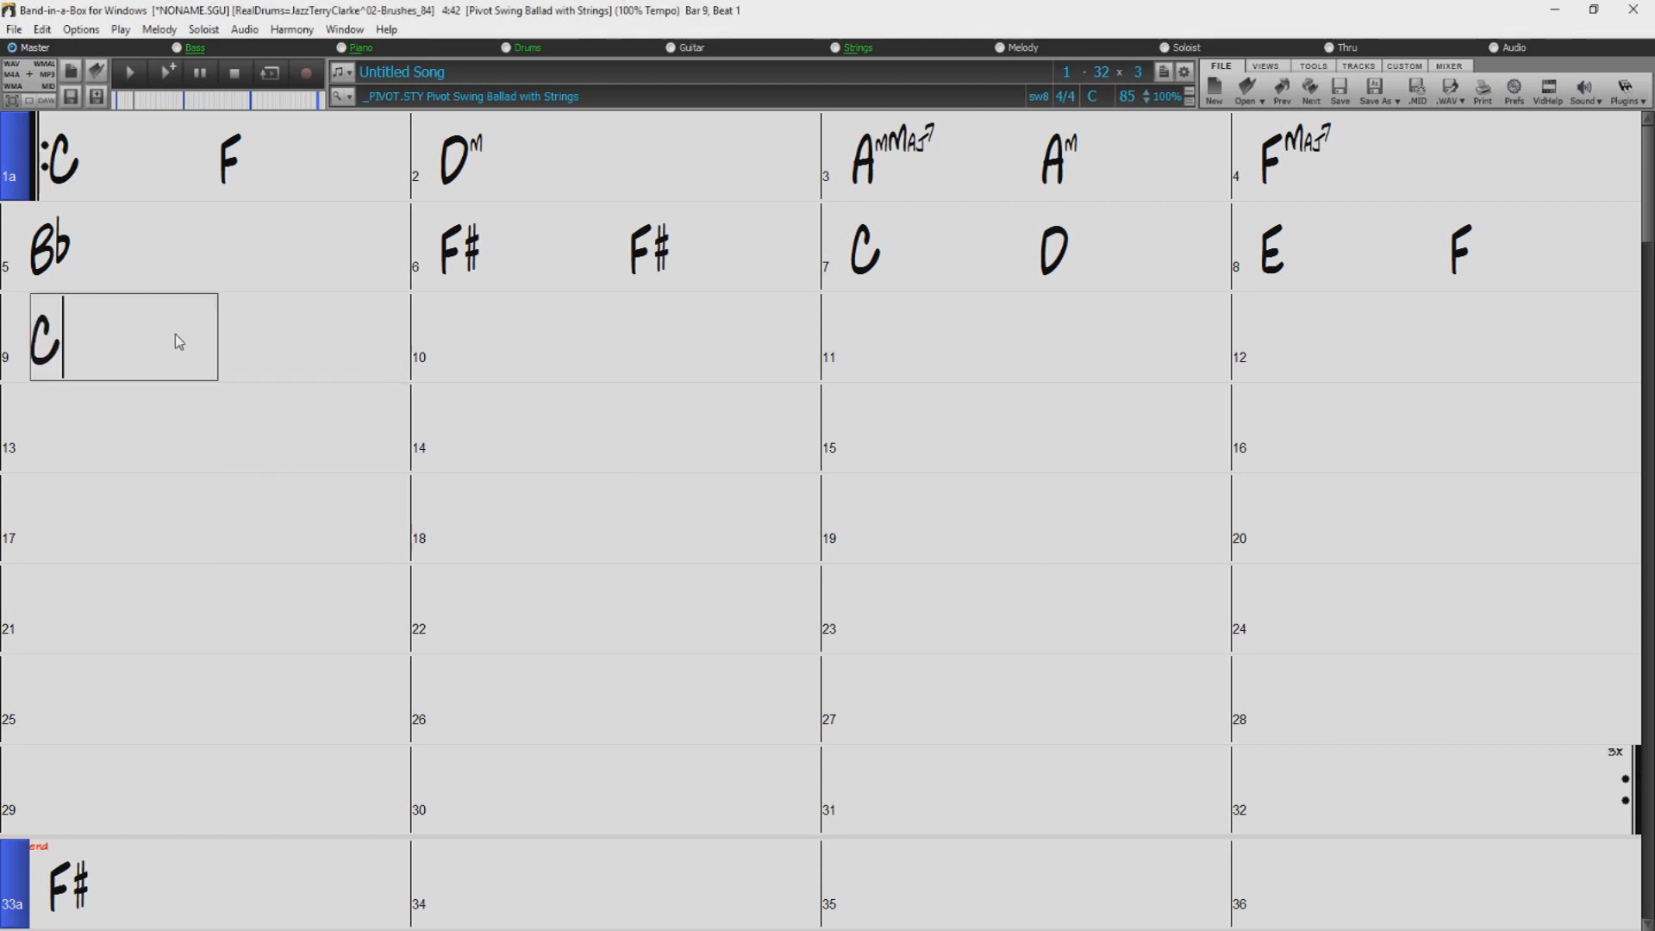
{"action": "key", "text": "Return"}
{"action": "type", "text": "am"}
{"action": "key", "text": "Return"}
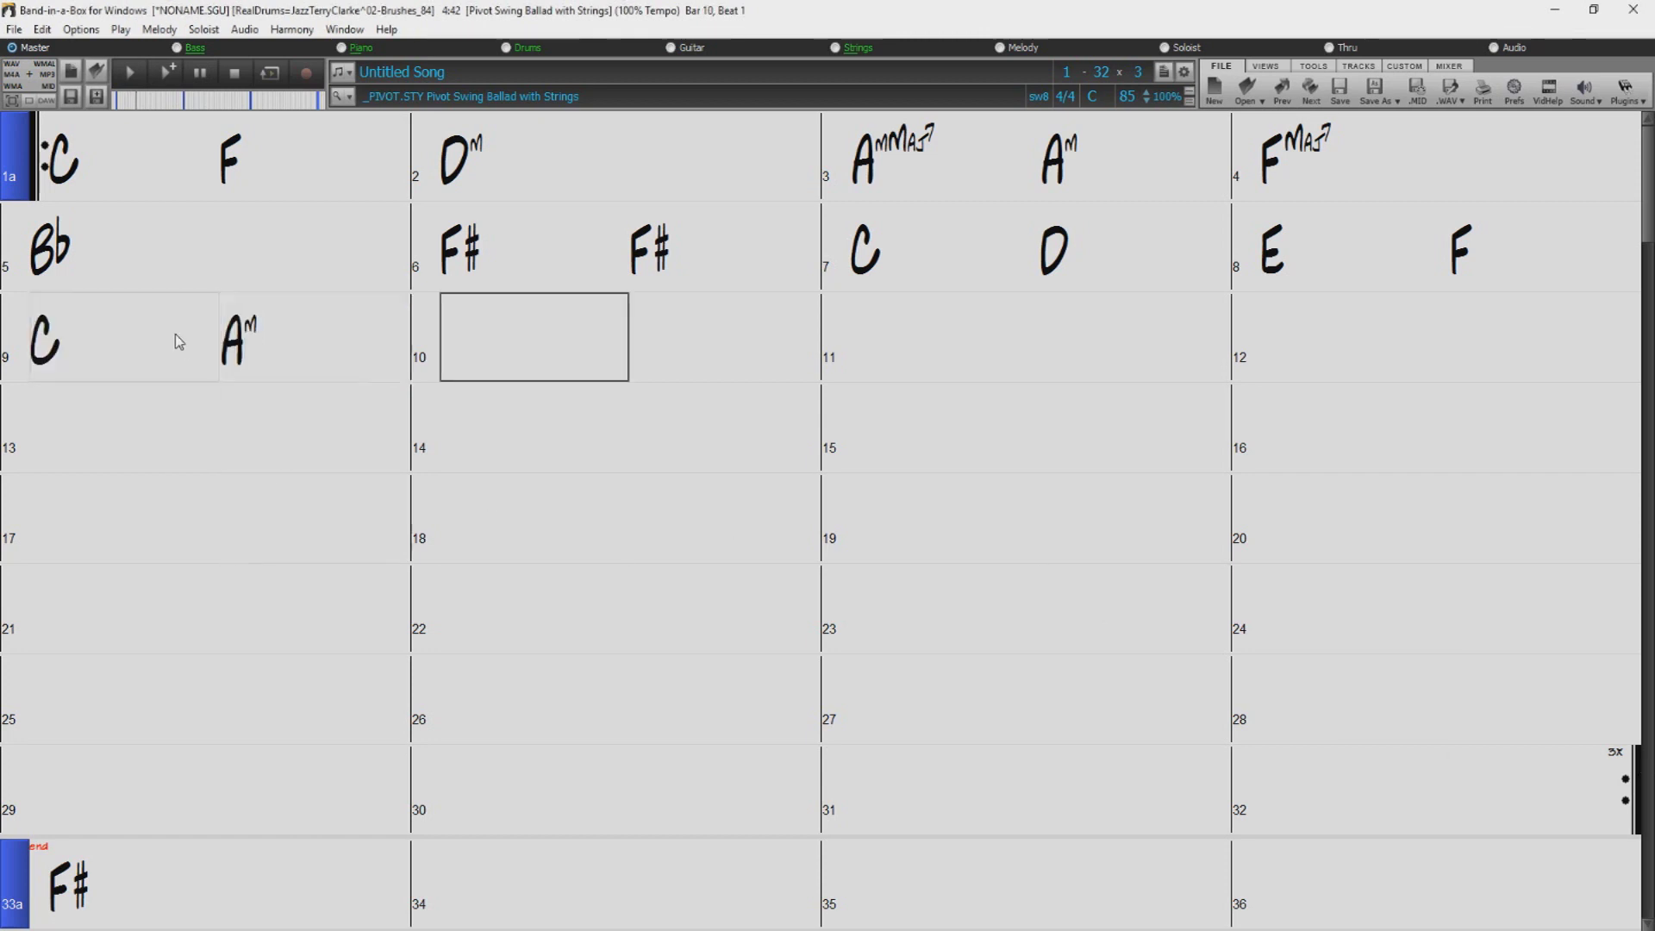
{"action": "type", "text": "f"}
{"action": "key", "text": "Return"}
{"action": "type", "text": "g7"}
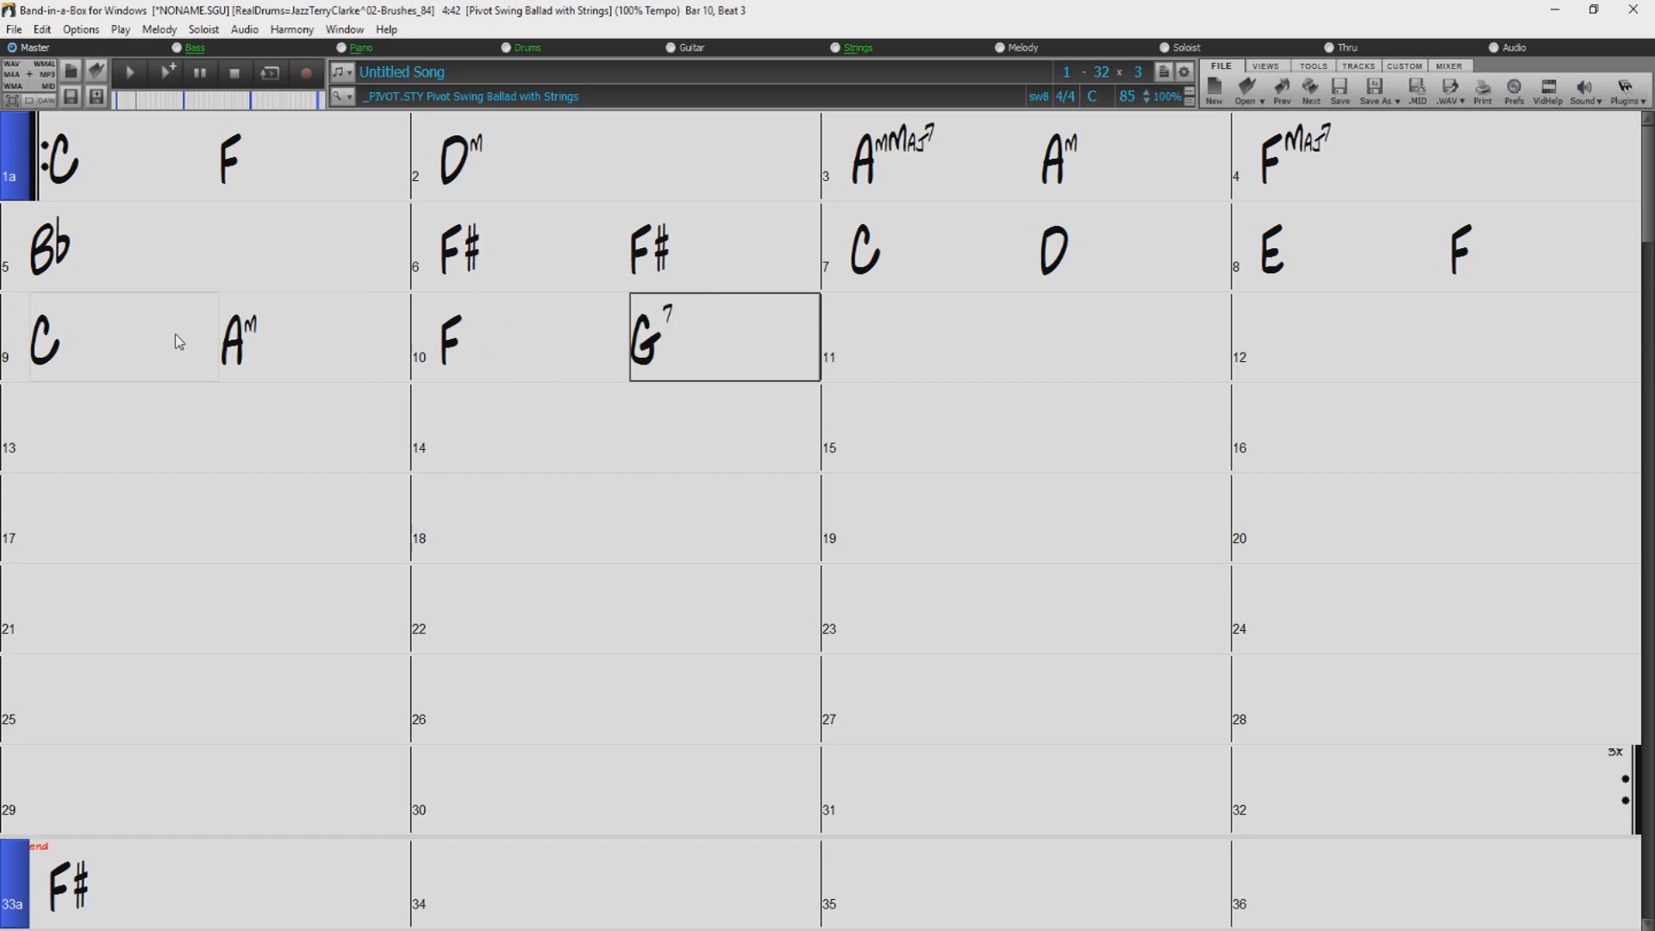
{"action": "key", "text": "Return"}
{"action": "left_click", "coordinate": [117, 431]}
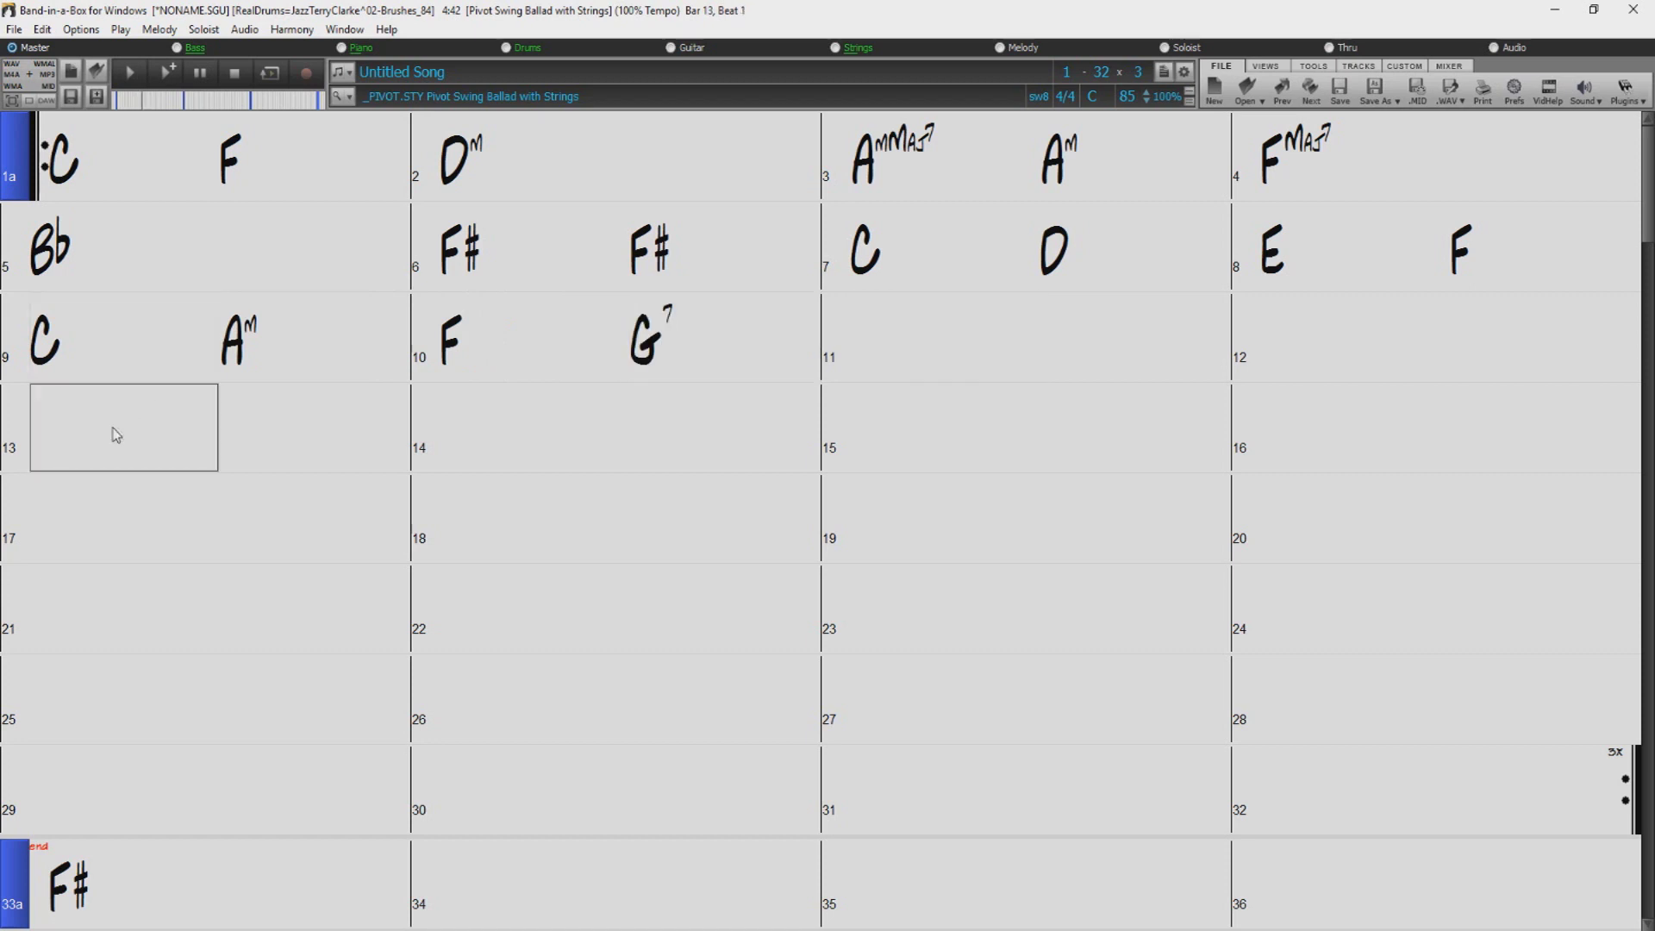
Enter C, Am, F, G7 across bars 13–14 using Nashville numbers 1, 6m, 4, 57.
{"action": "type", "text": "1"}
{"action": "key", "text": "Return"}
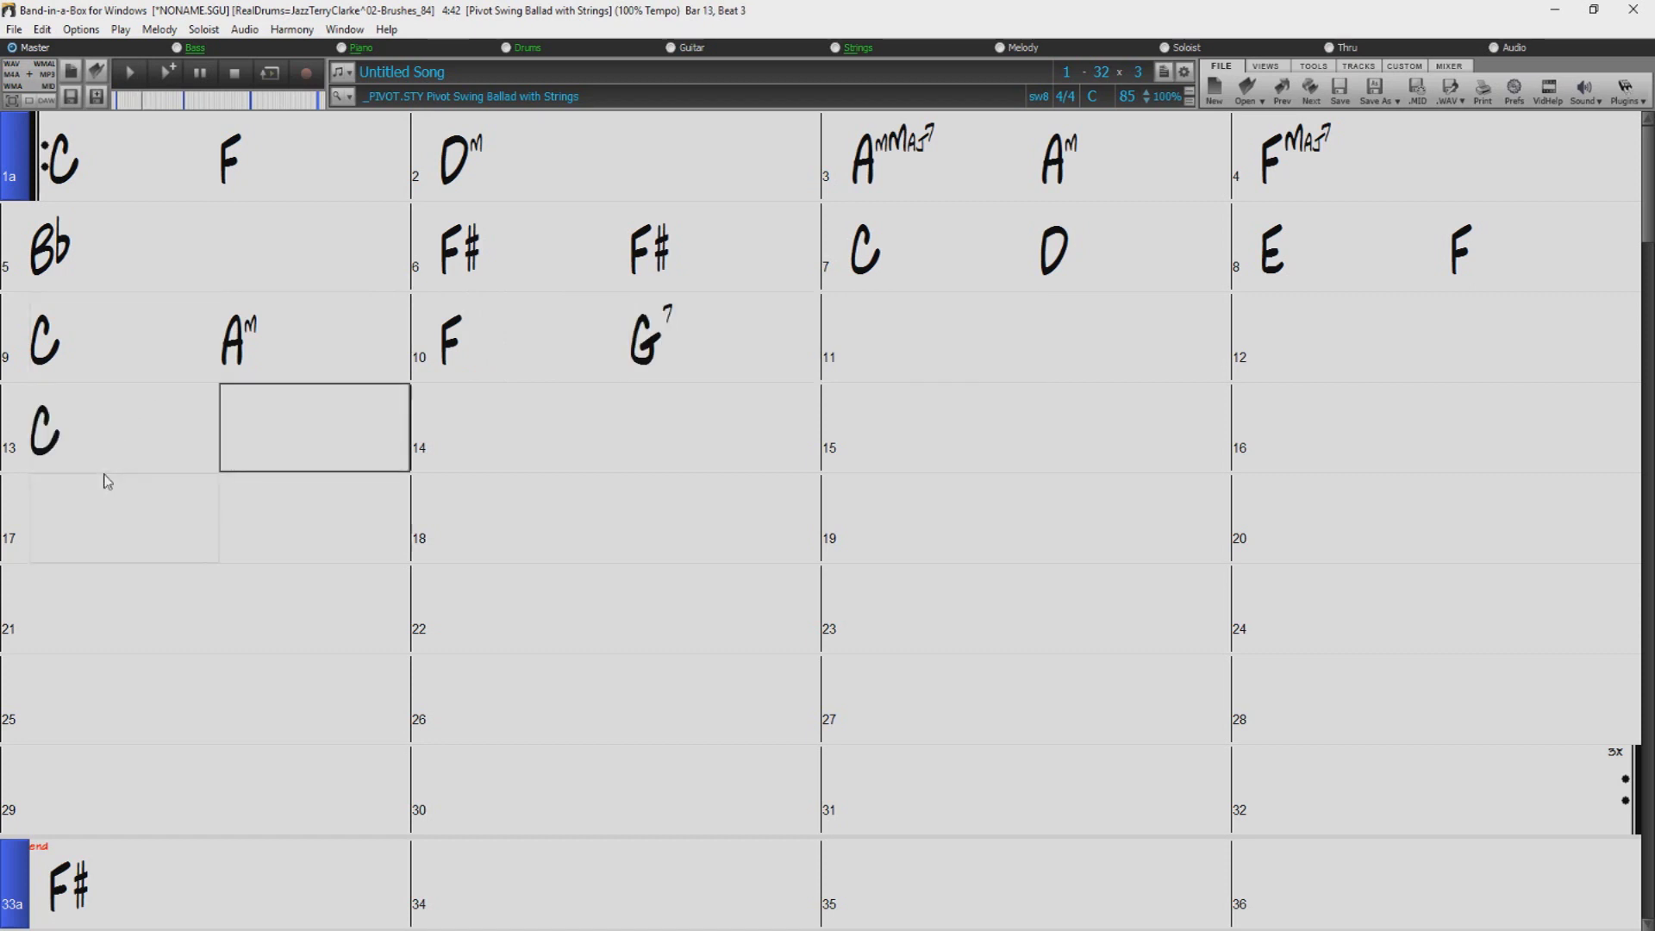
{"action": "type", "text": "6m"}
{"action": "key", "text": "Return"}
{"action": "type", "text": "4"}
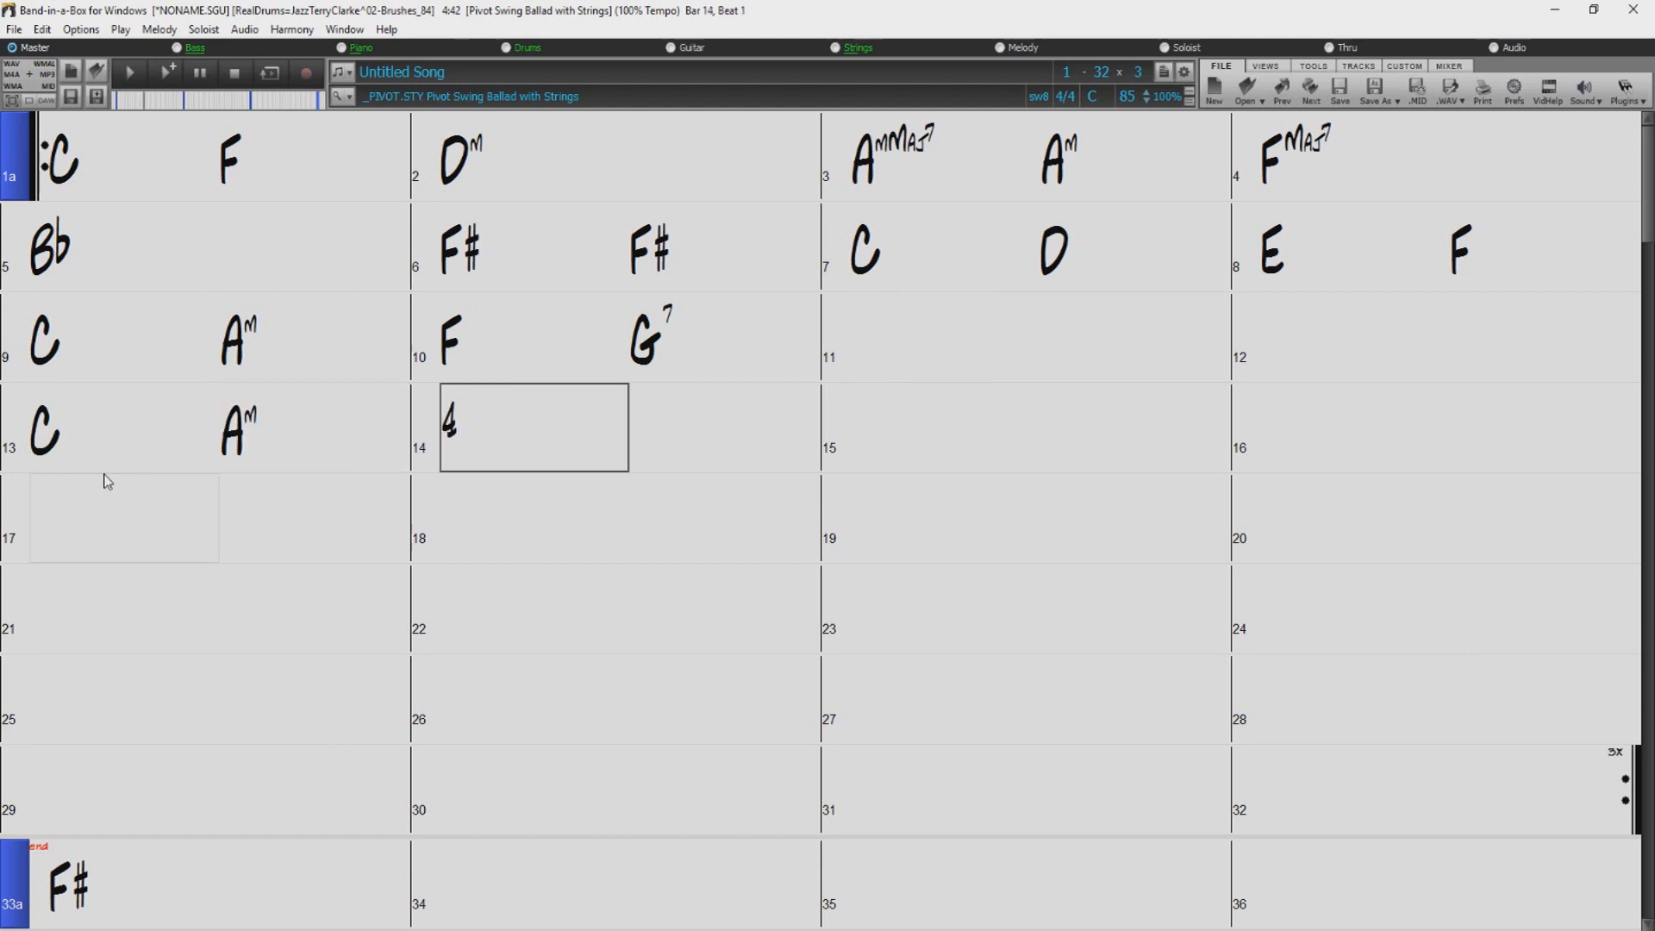
{"action": "key", "text": "Return"}
{"action": "type", "text": "57"}
{"action": "key", "text": "Return"}
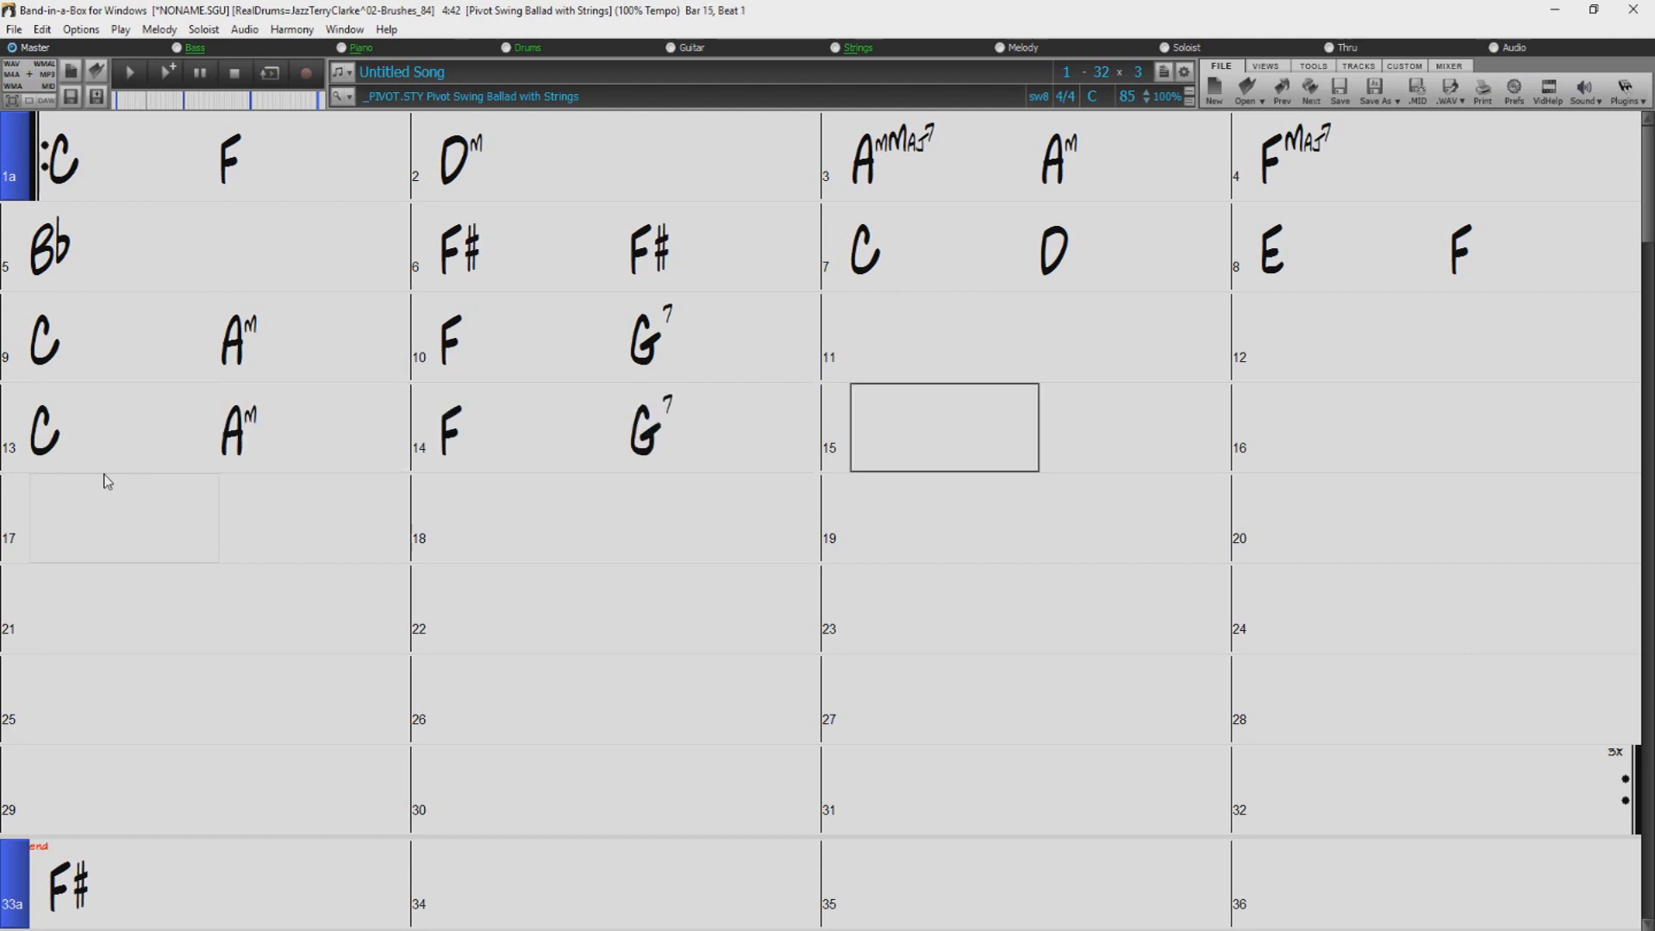
Repeat the 1, 6m, 4, 57 entries for C, Am, F, G7 in bars 17–18.
{"action": "left_click", "coordinate": [96, 509]}
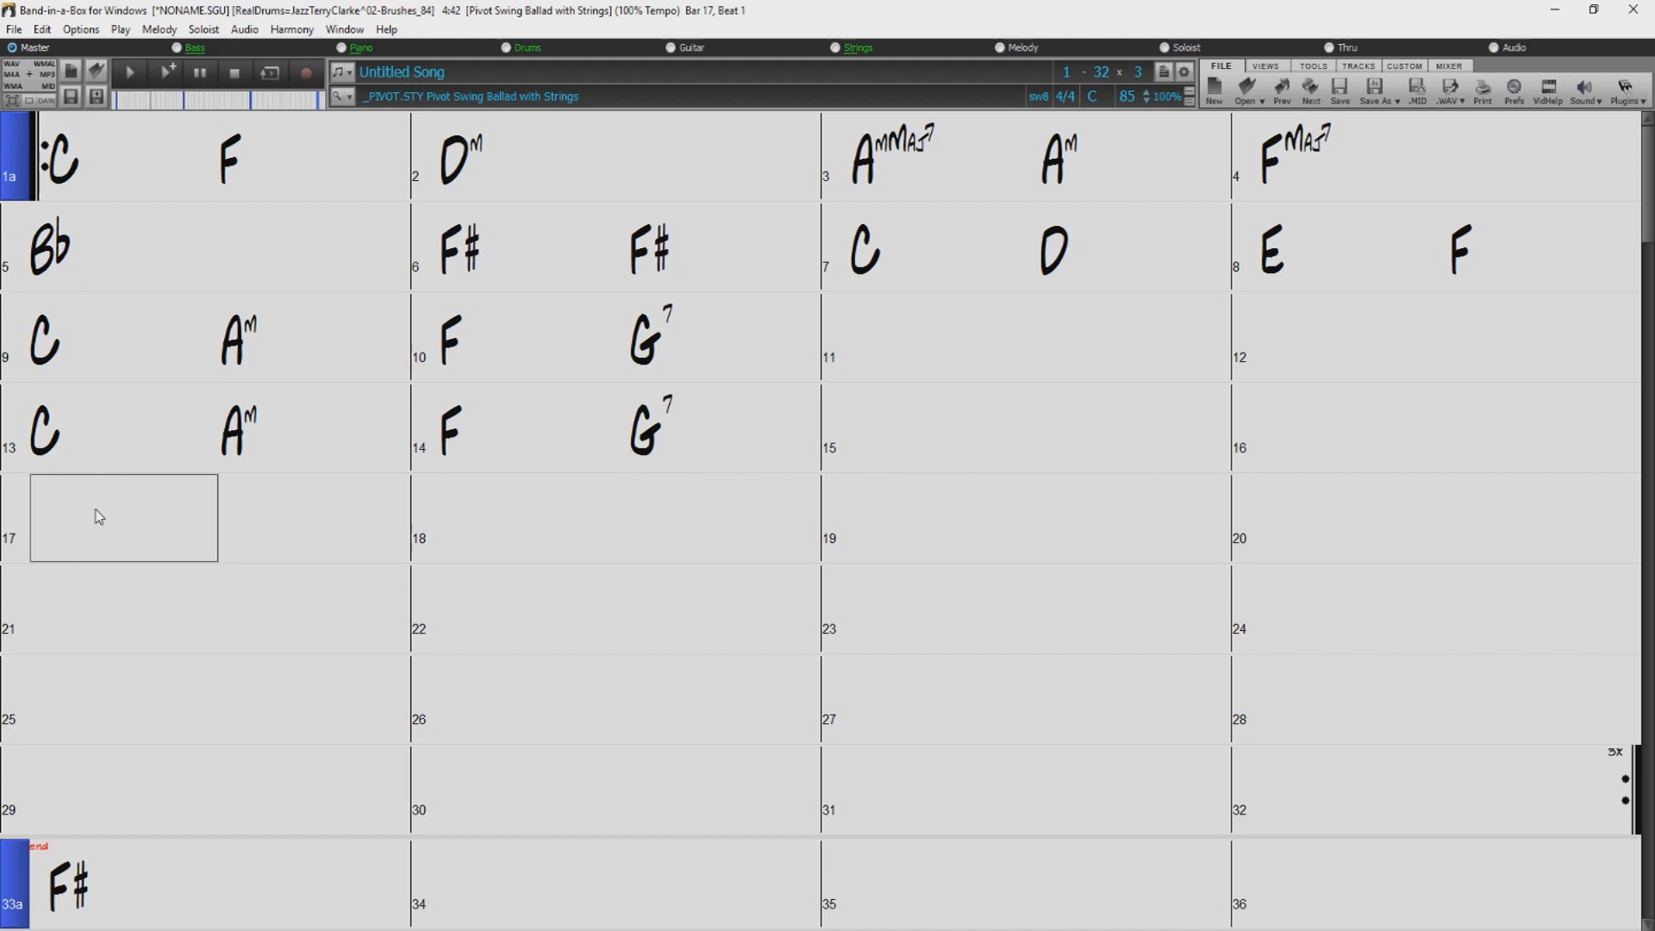
{"action": "type", "text": "1"}
{"action": "key", "text": "Return"}
{"action": "type", "text": "6"}
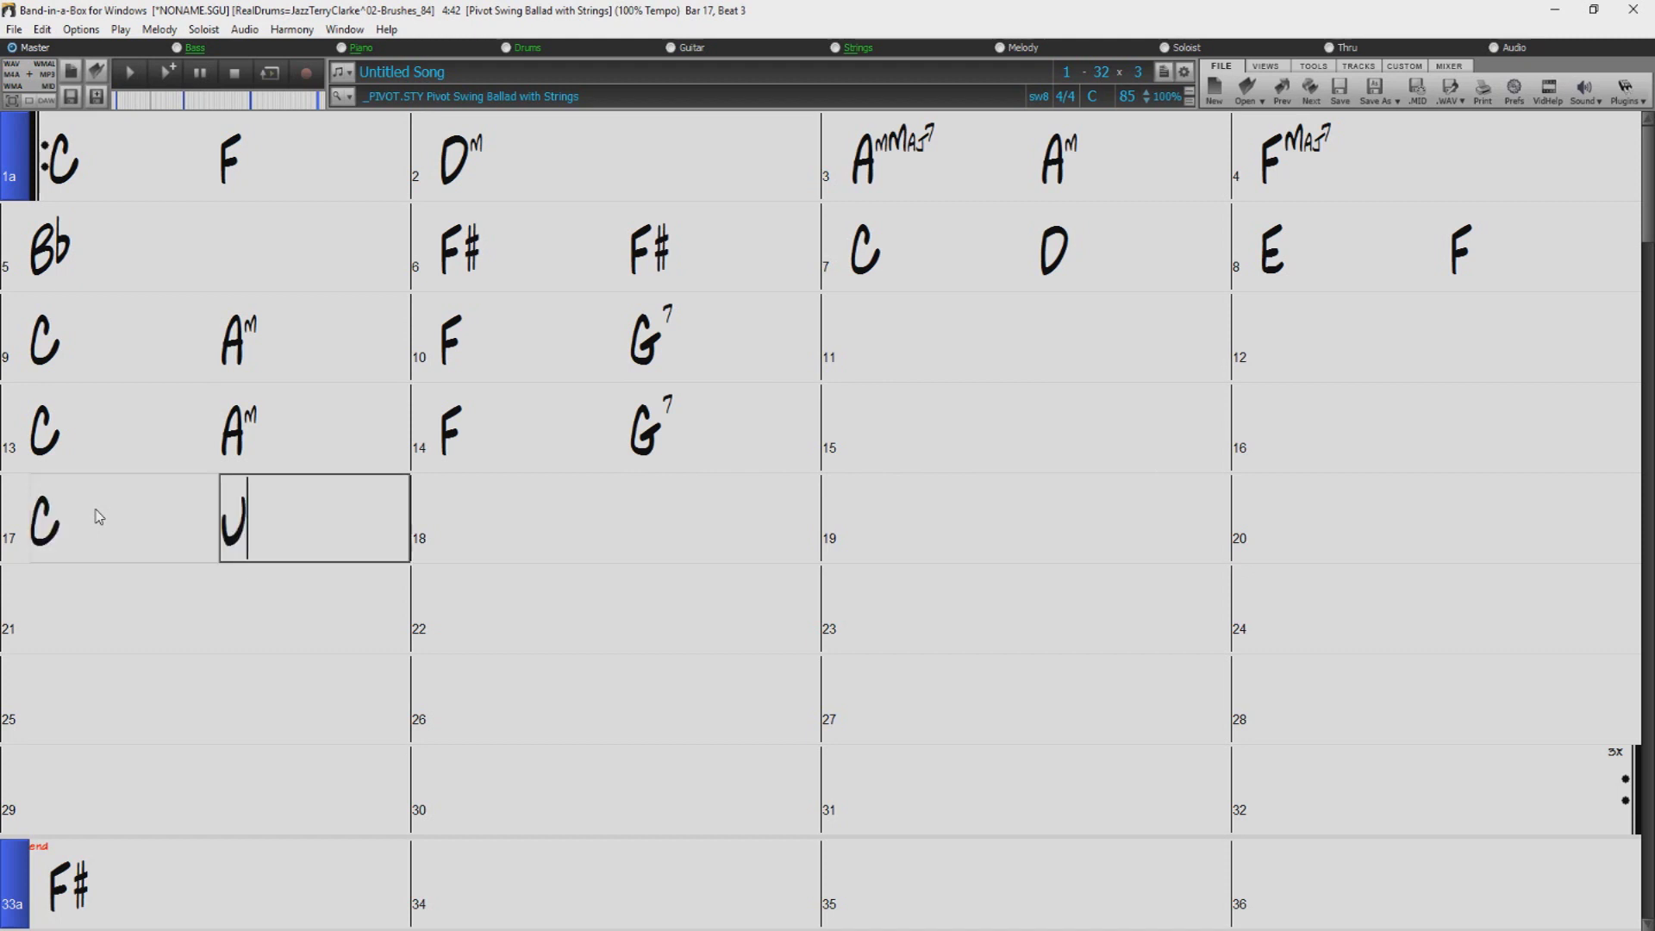
{"action": "type", "text": "m"}
{"action": "key", "text": "Return"}
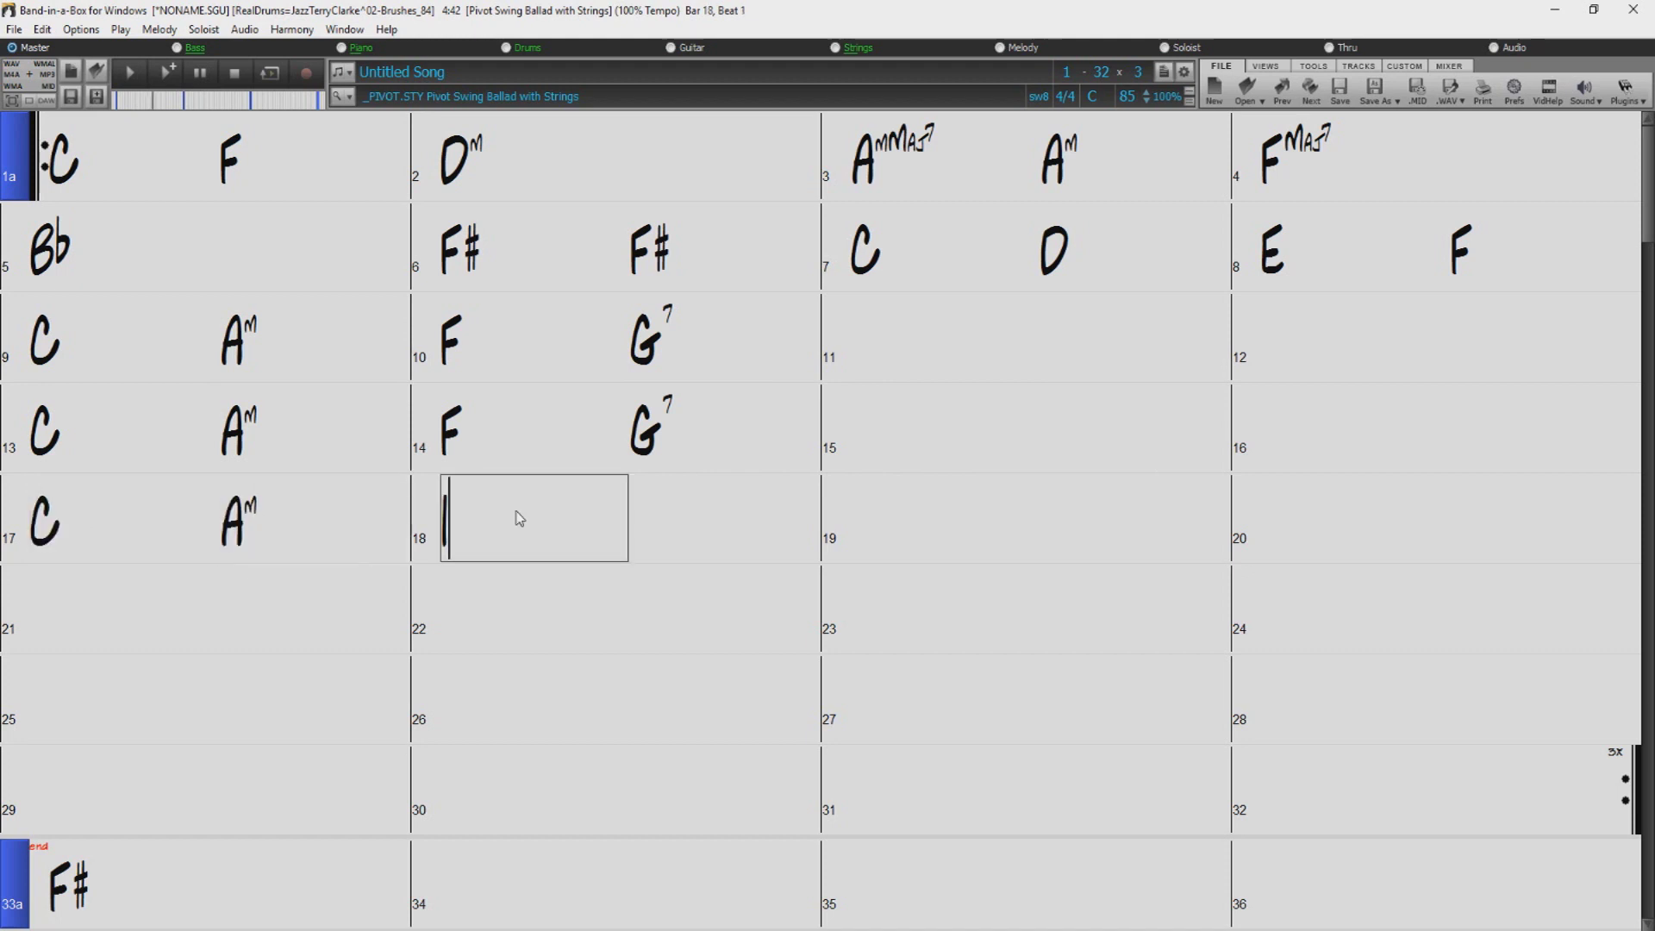
{"action": "type", "text": "4"}
{"action": "key", "text": "Return"}
{"action": "type", "text": "57"}
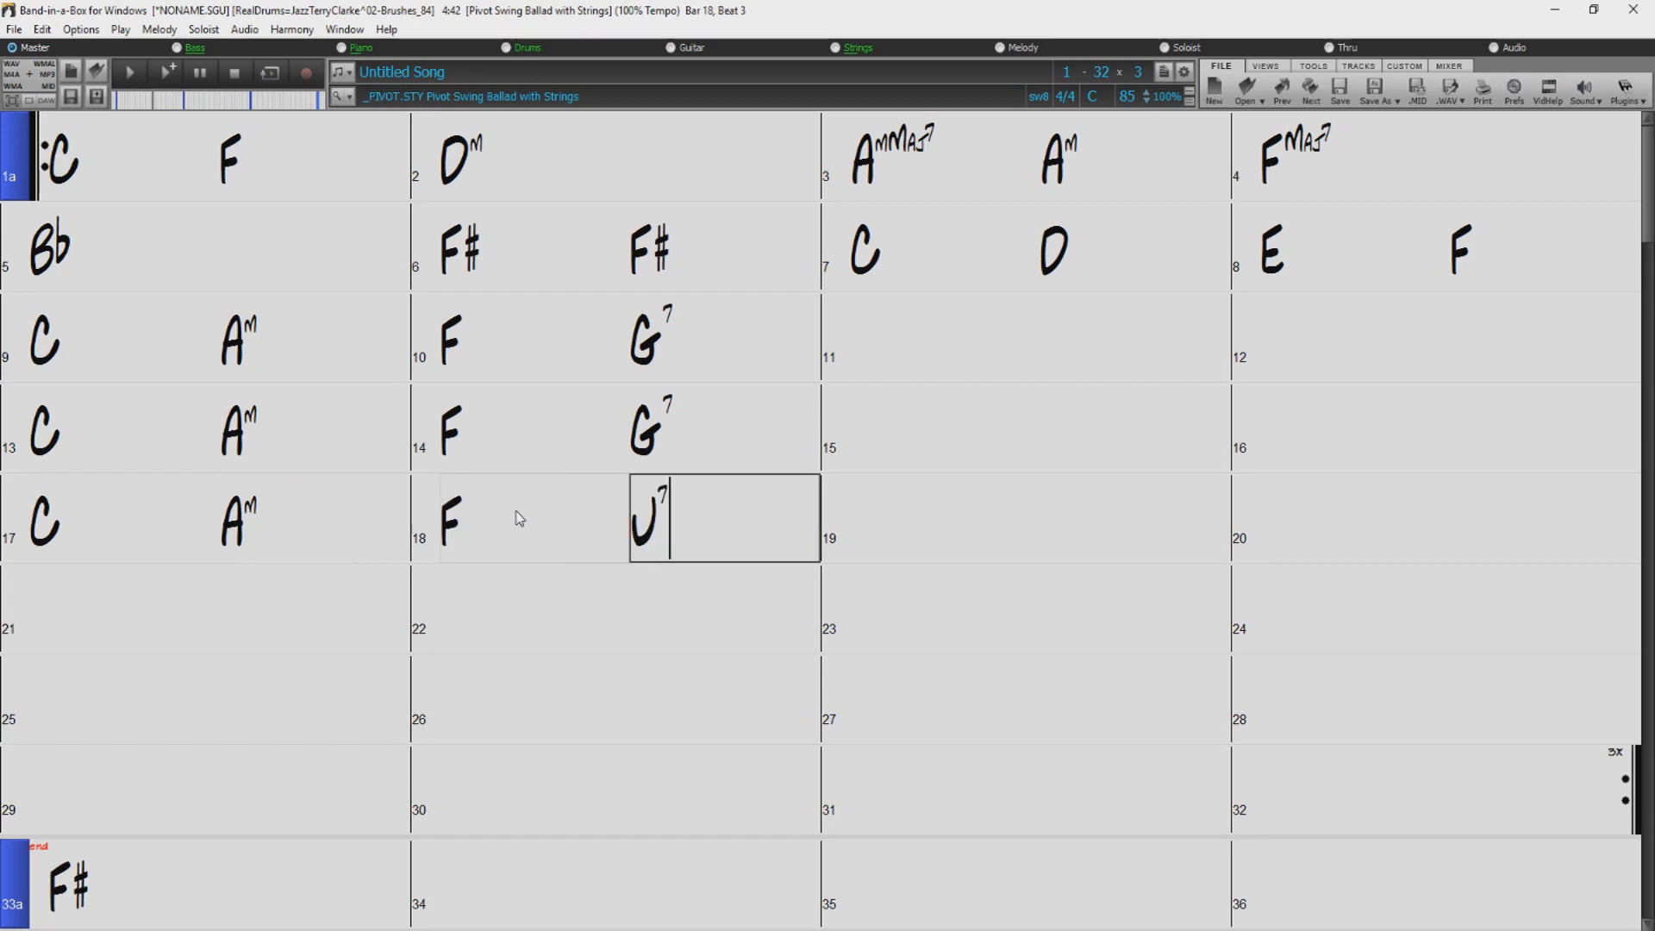
{"action": "key", "text": "Return"}
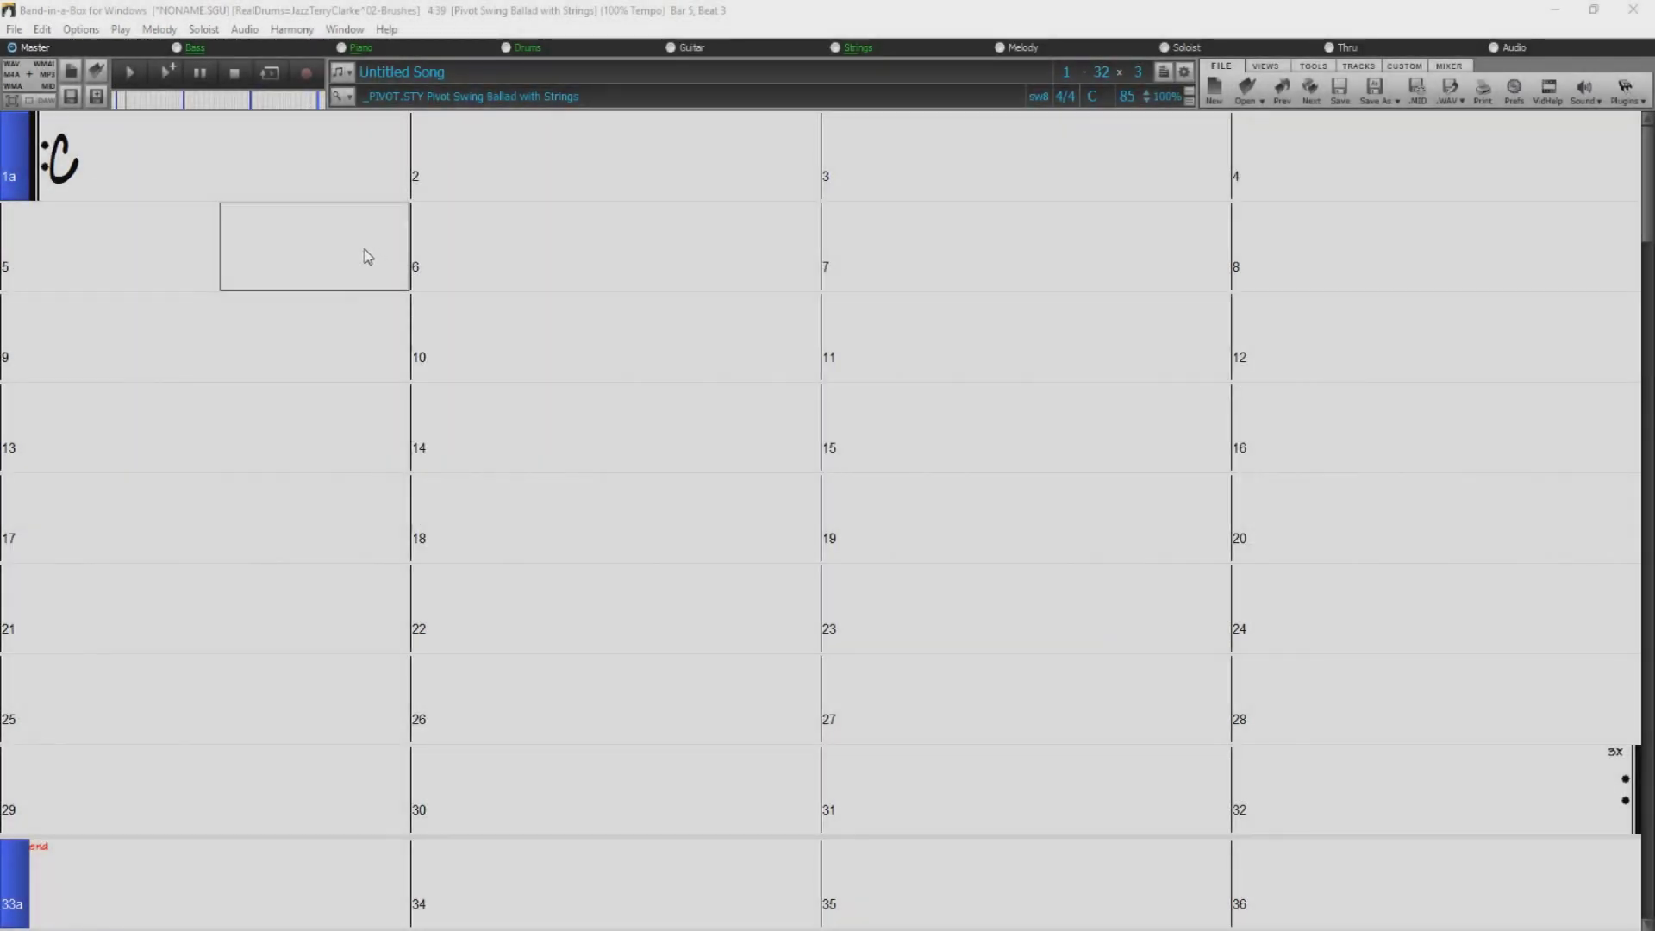
Enter F on beat 3 of bar 1, Dm and D in bar 2, and C in bar 3.
{"action": "left_click", "coordinate": [170, 170]}
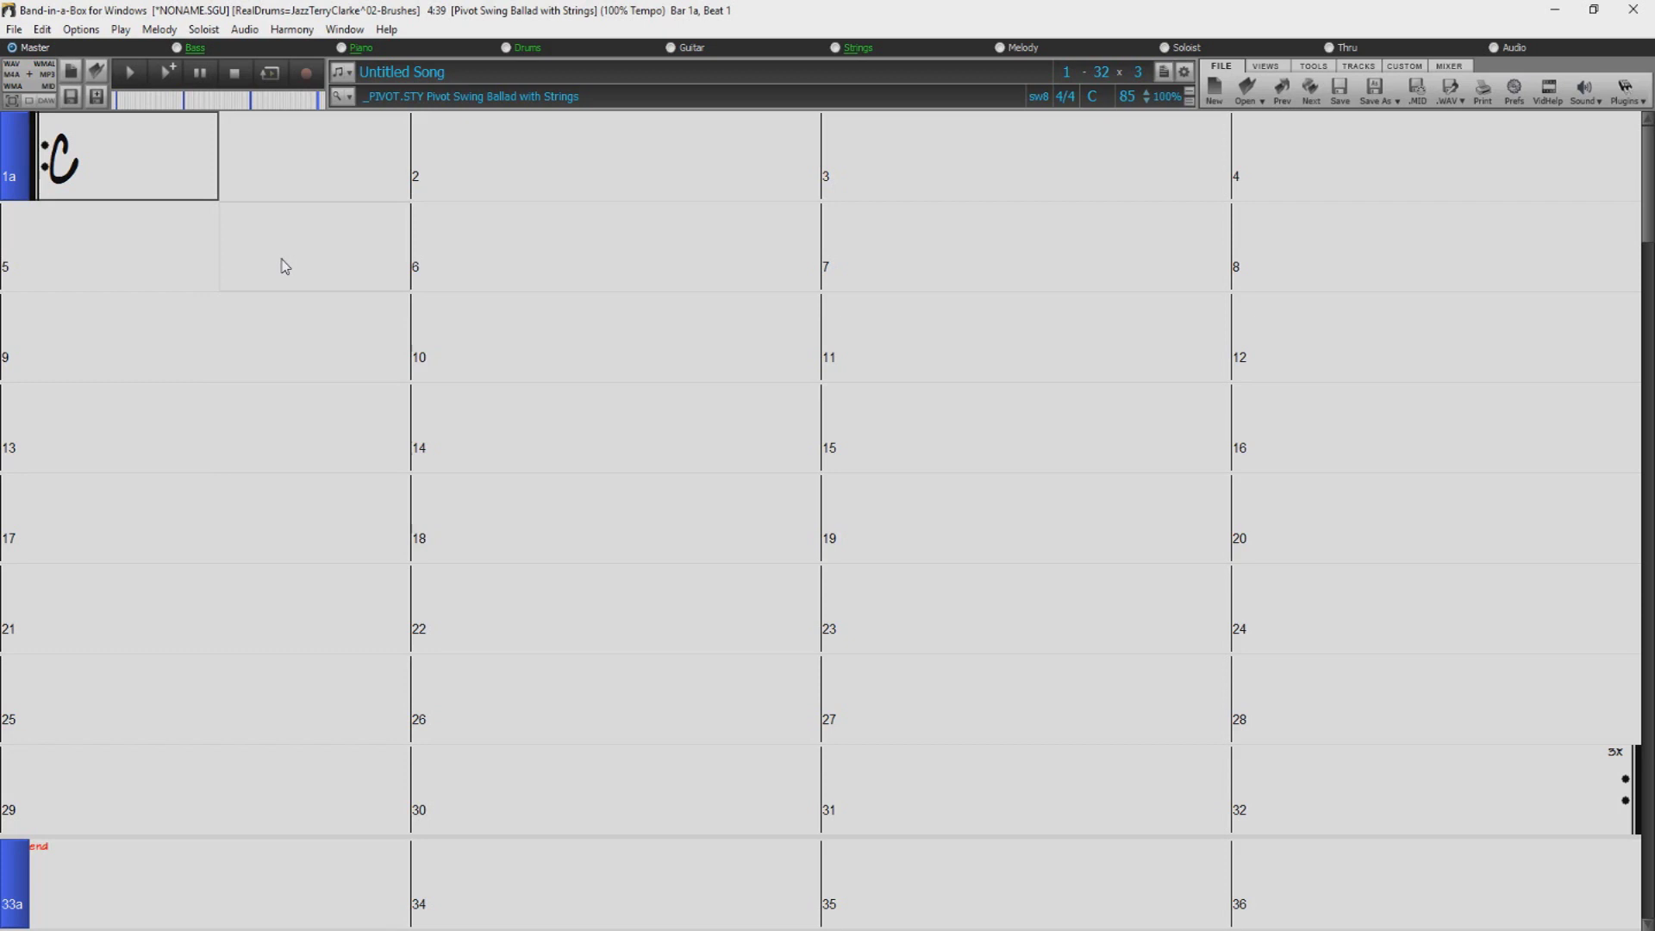
{"action": "key", "text": "Right"}
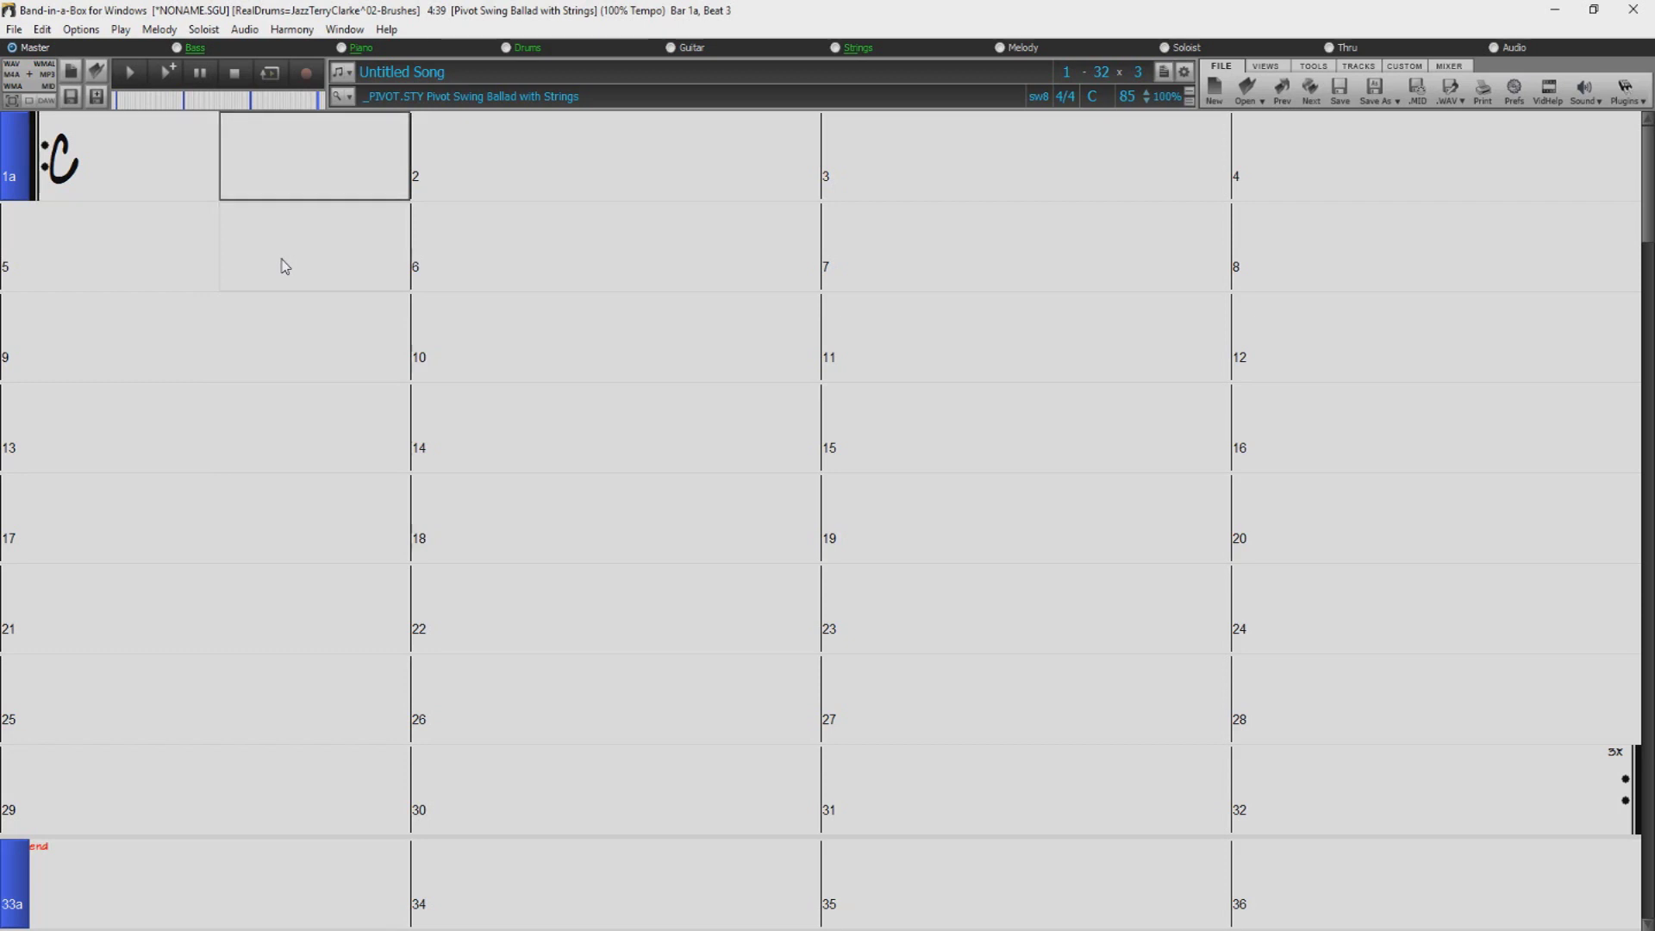
{"action": "type", "text": "F"}
{"action": "key", "text": "Return"}
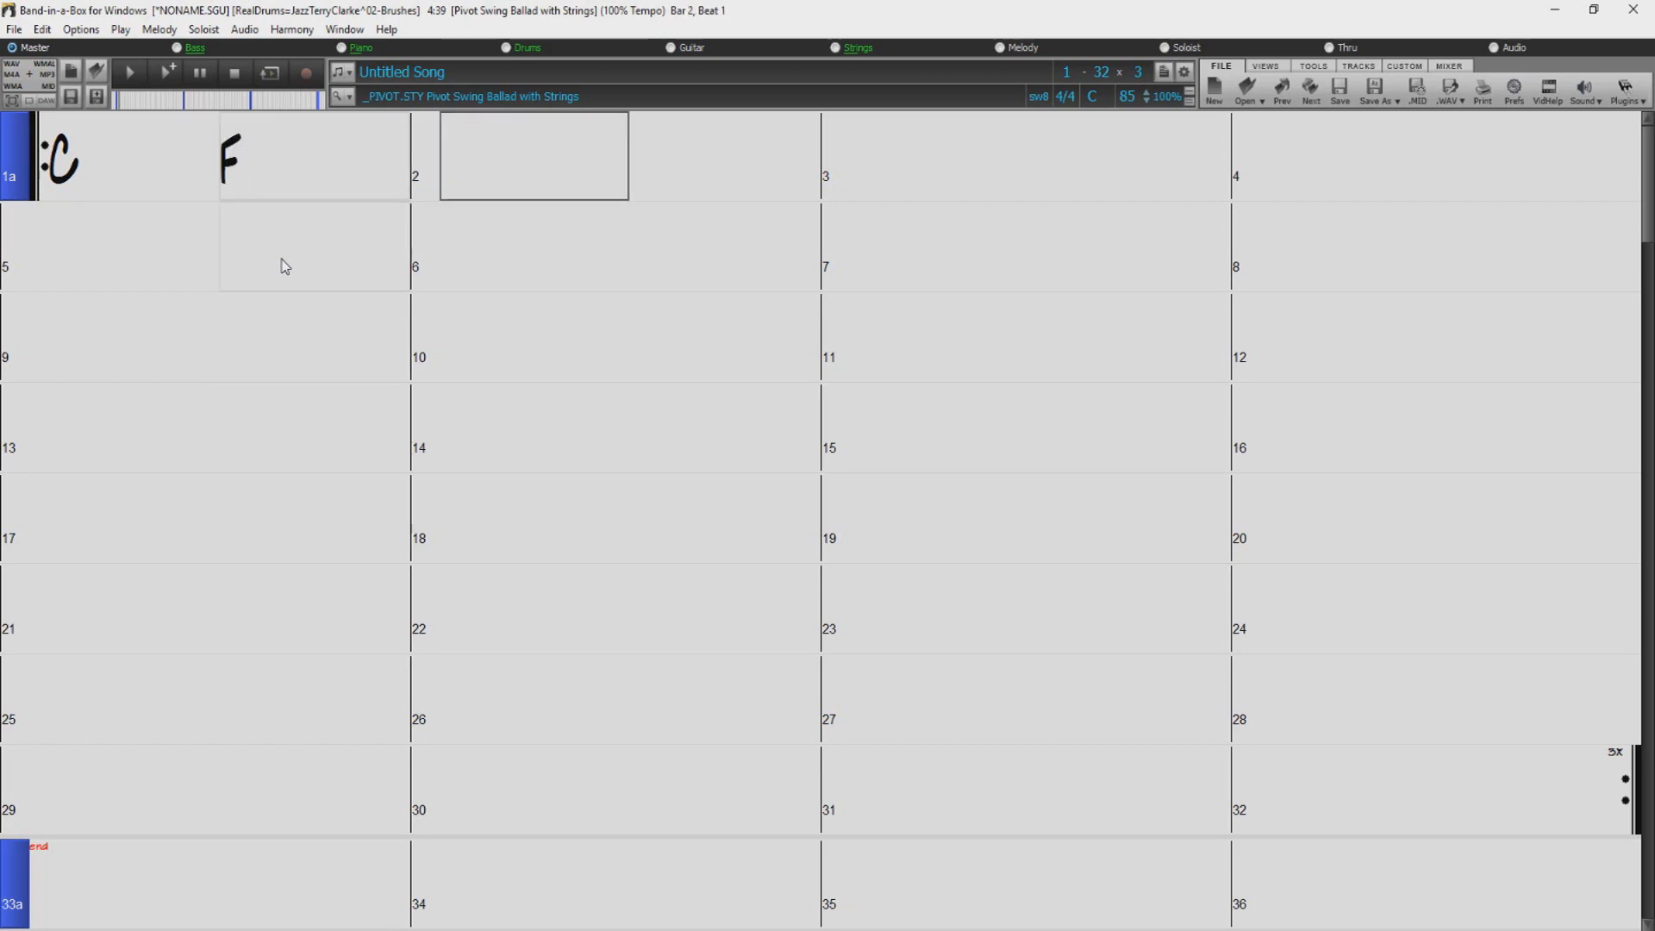
{"action": "type", "text": "Dm"}
{"action": "key", "text": "Return"}
{"action": "type", "text": "D"}
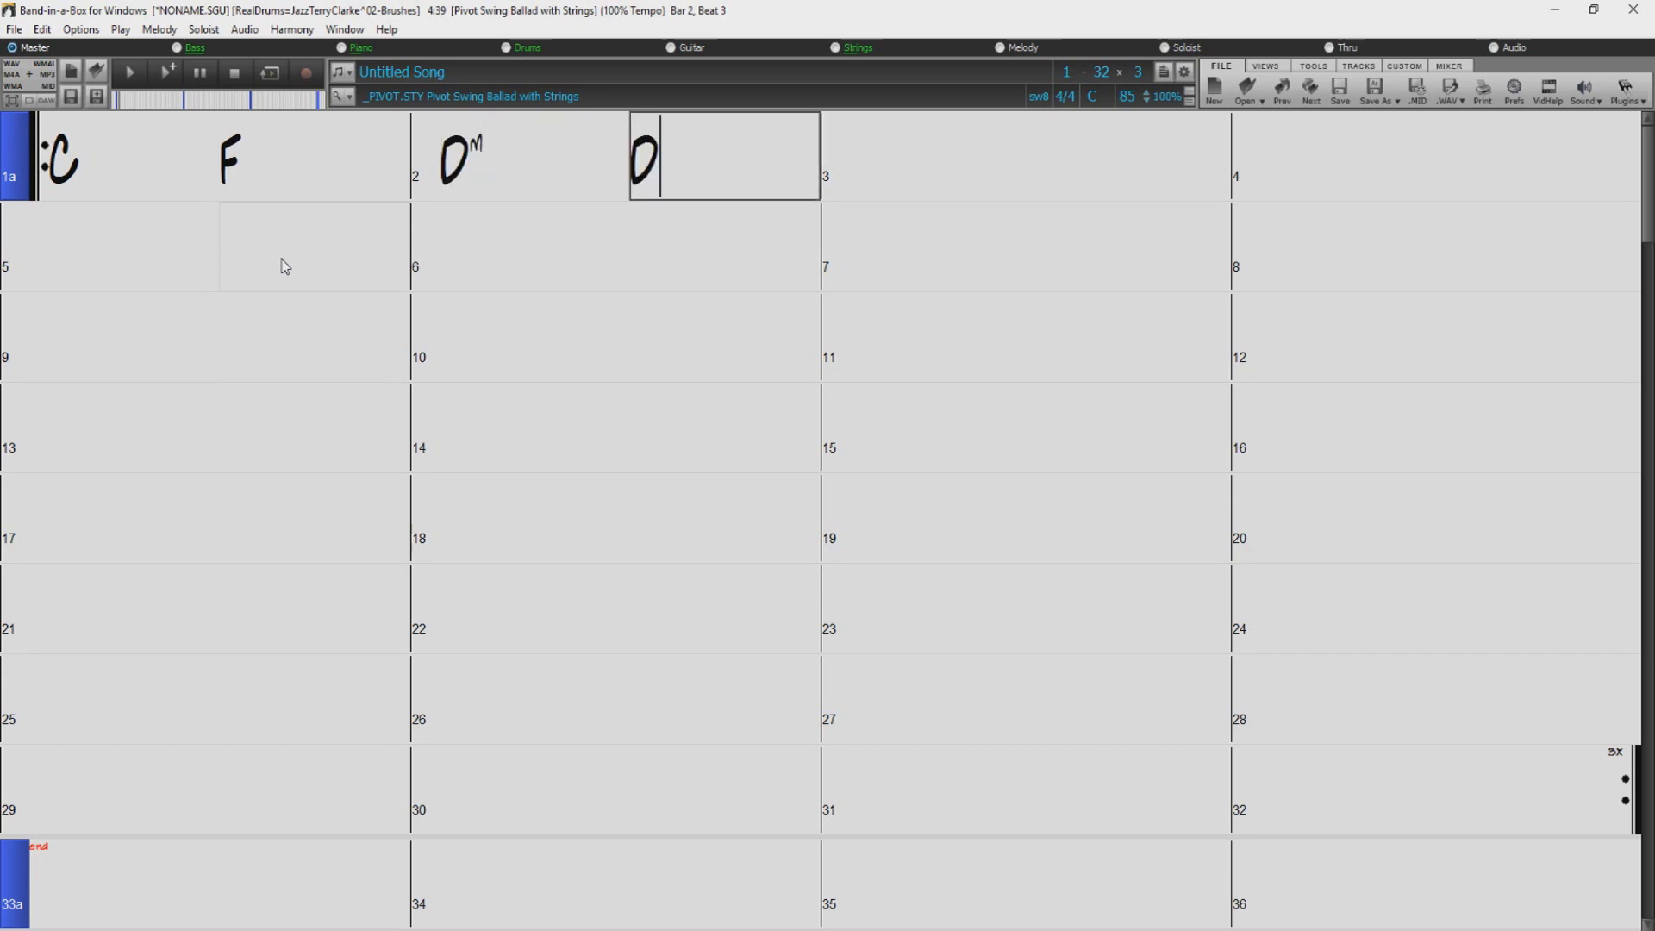
{"action": "key", "text": "Return"}
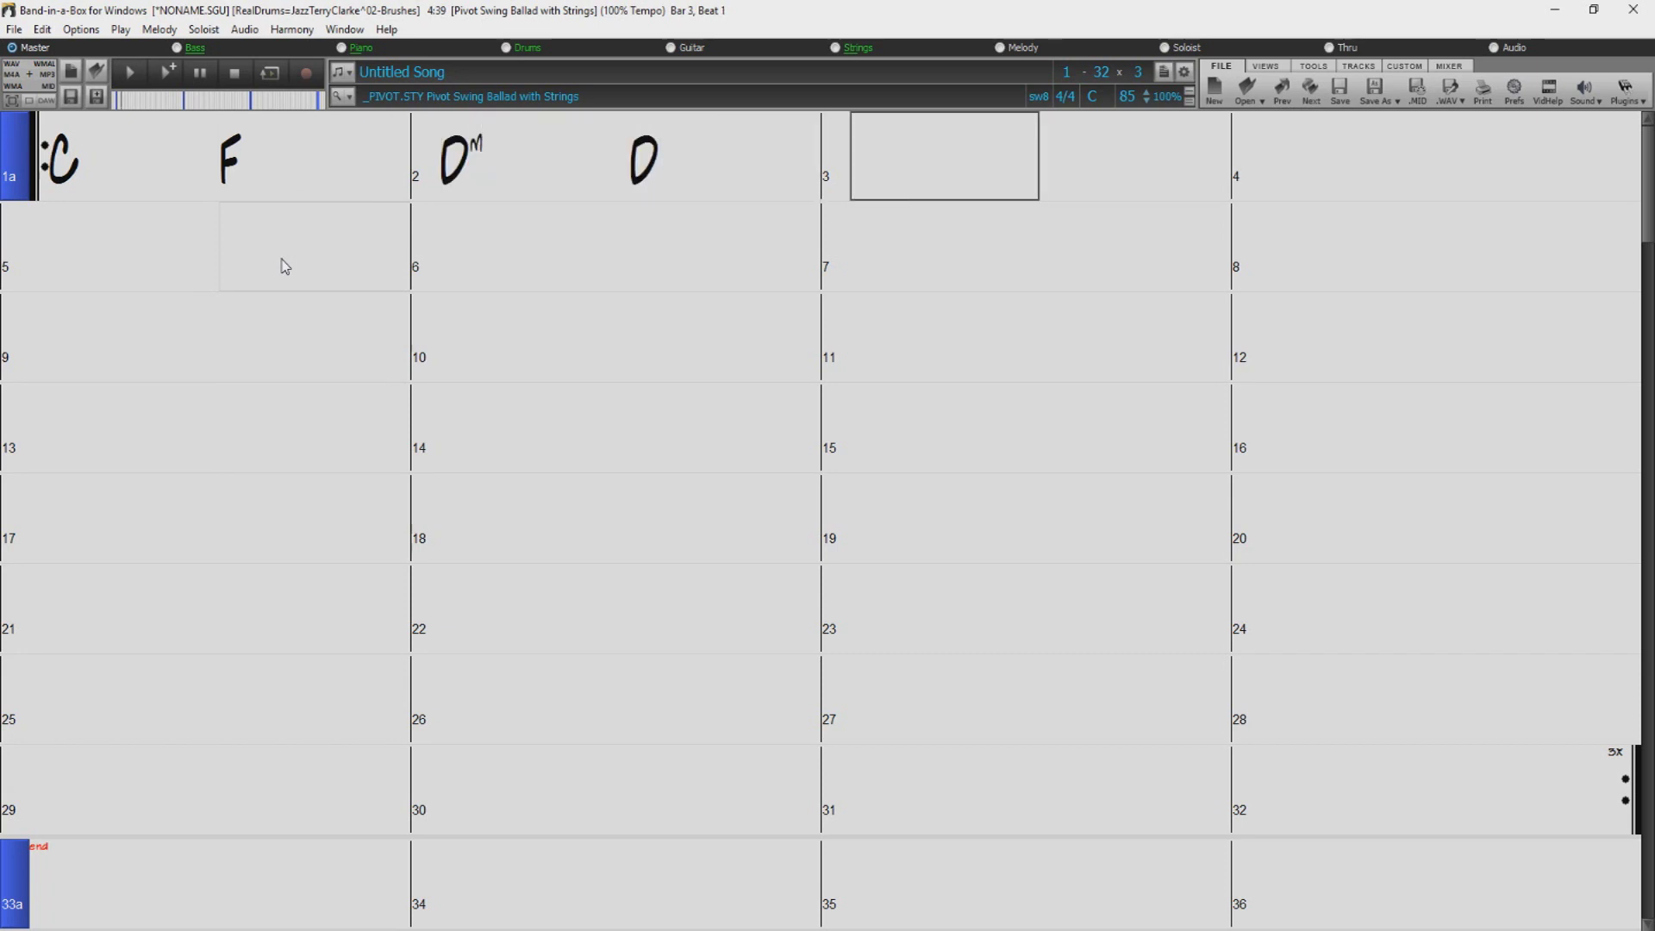
{"action": "type", "text": "C"}
{"action": "key", "text": "Return"}
Add F and G to bar 3 and G on beat 3 of bar 4.
{"action": "type", "text": "F,G"}
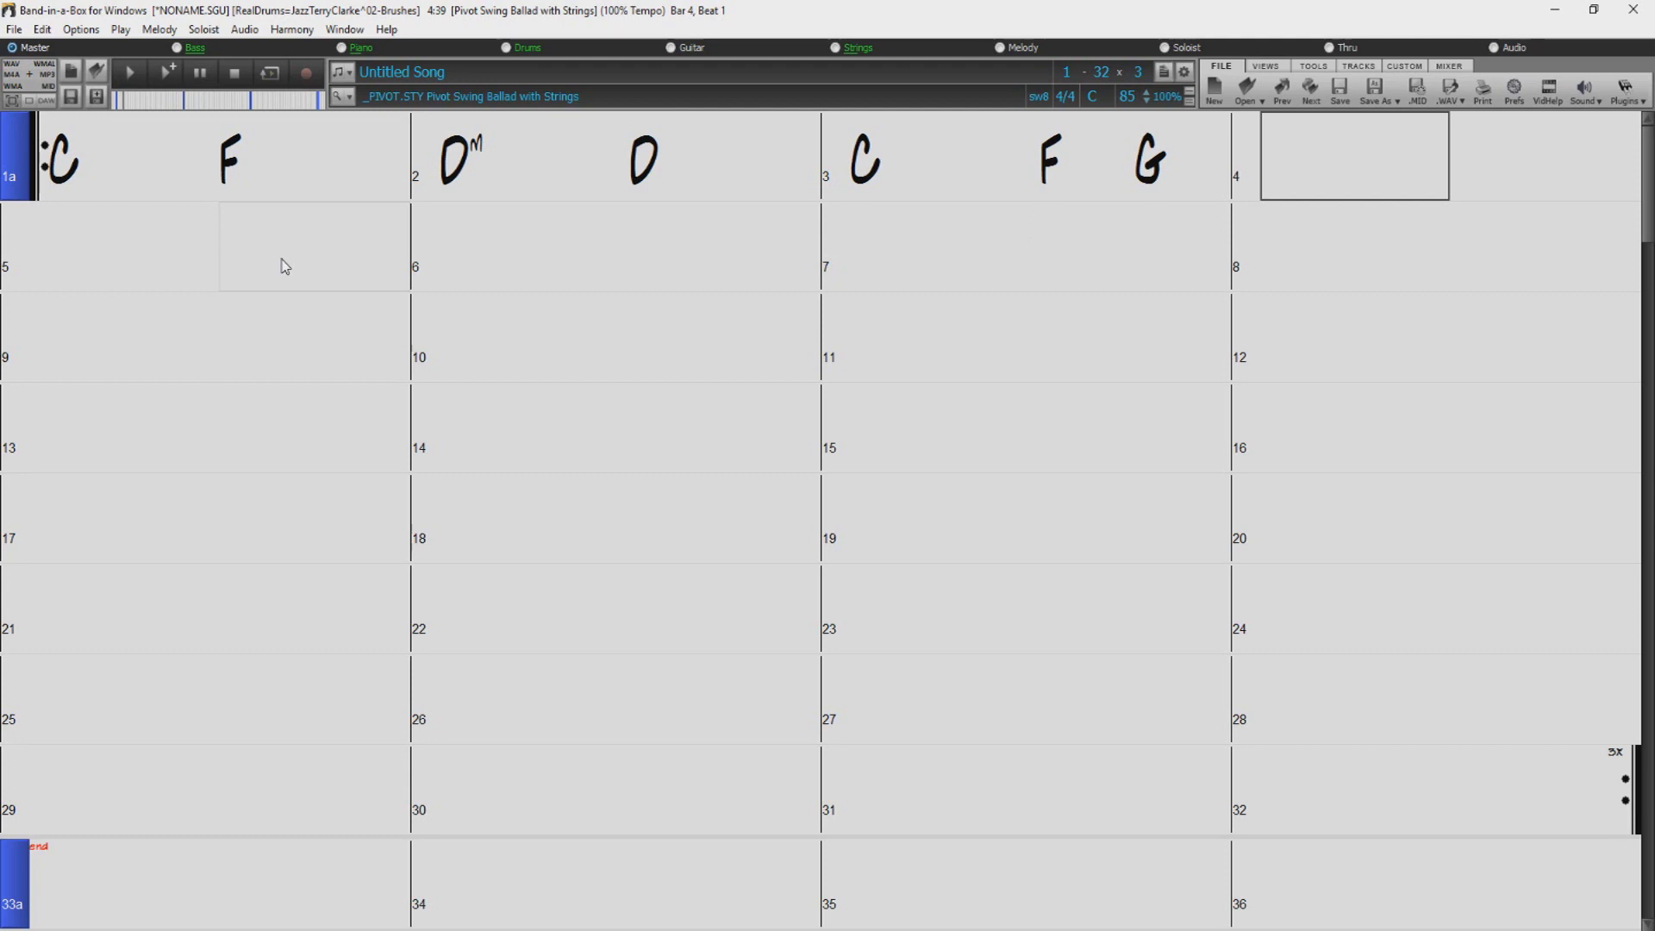
{"action": "key", "text": "Right"}
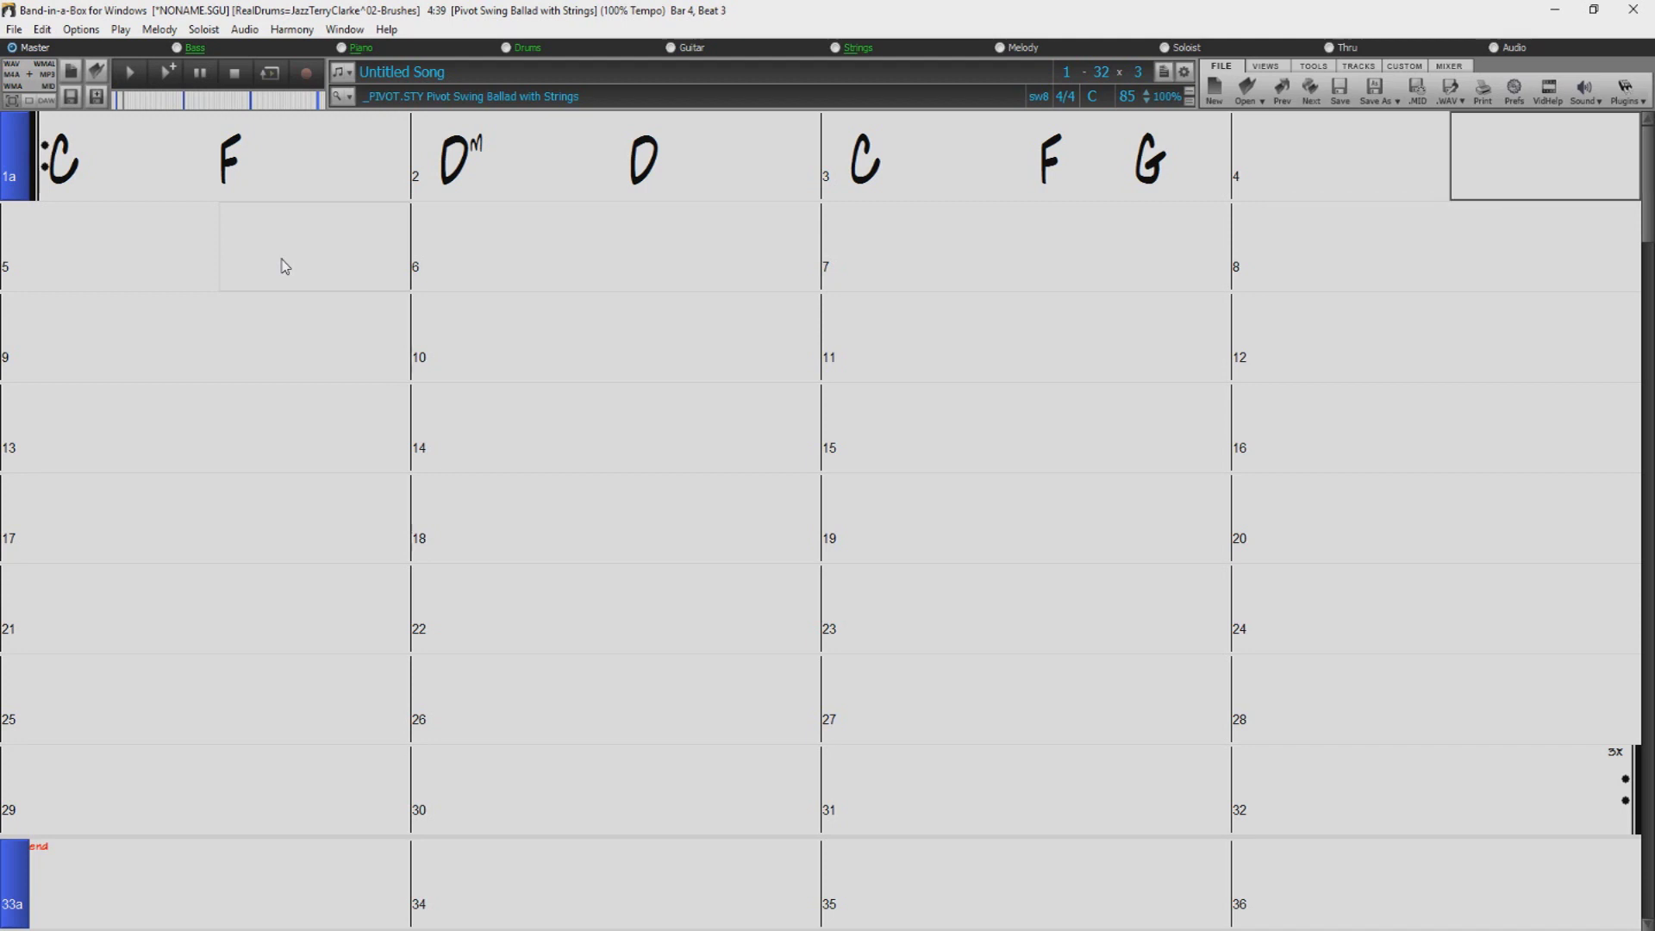
{"action": "type", "text": "G"}
{"action": "key", "text": "Return"}
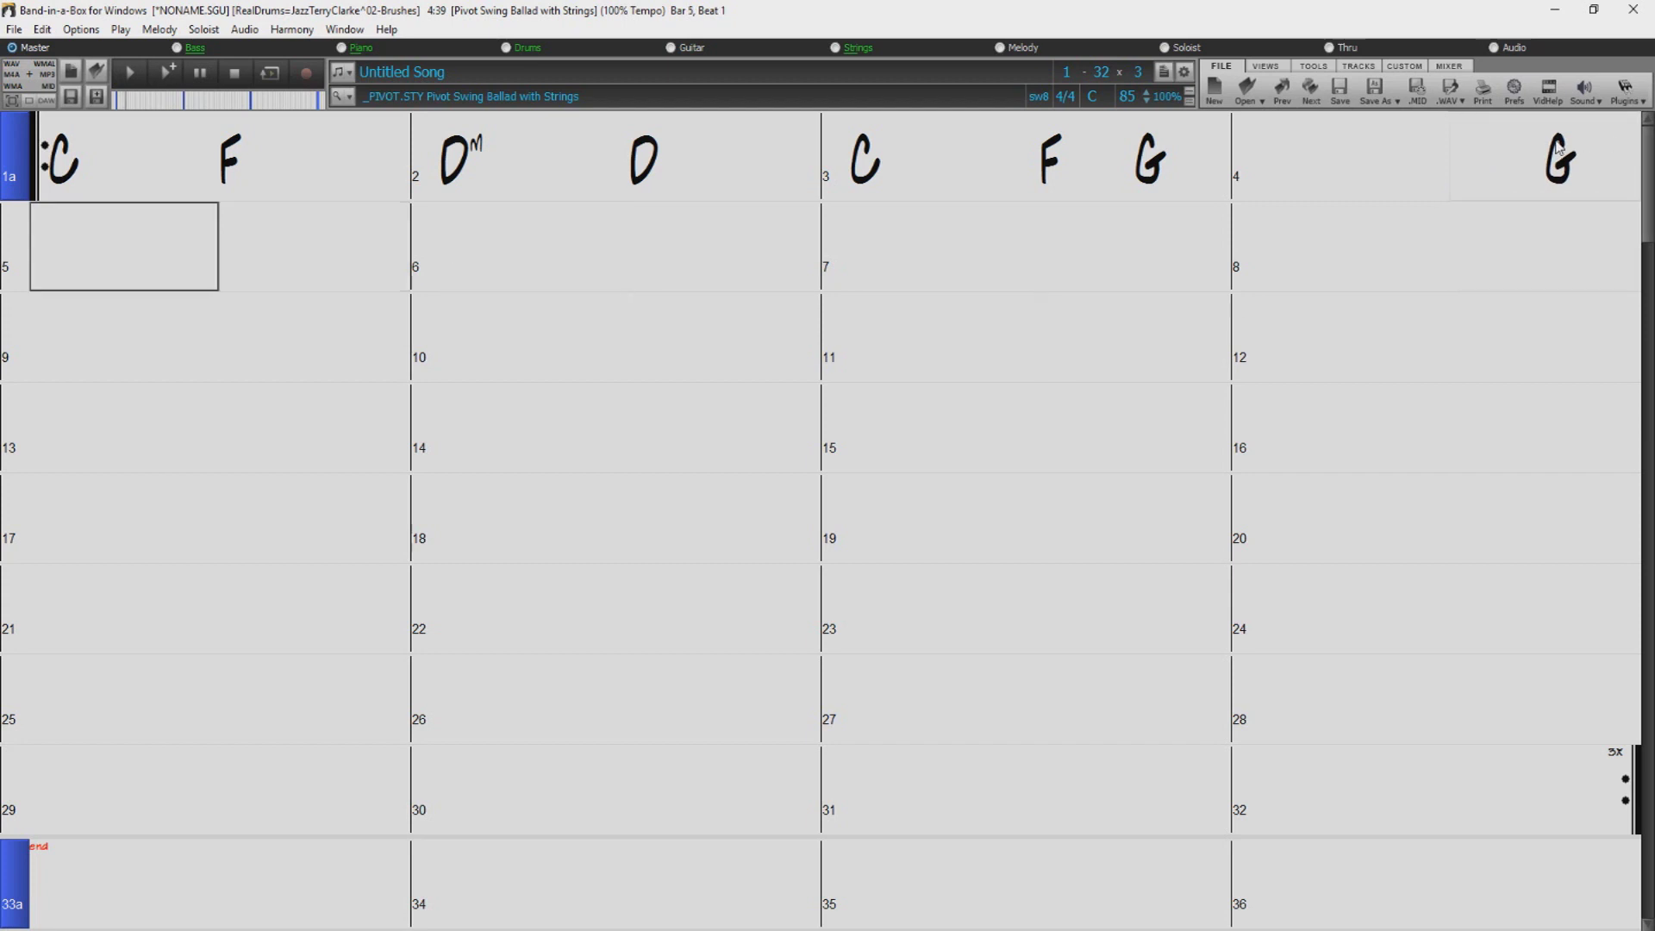
Fill bar 5 with C, F, Dm, G and bar 6 with C and F.
{"action": "type", "text": "C,F"}
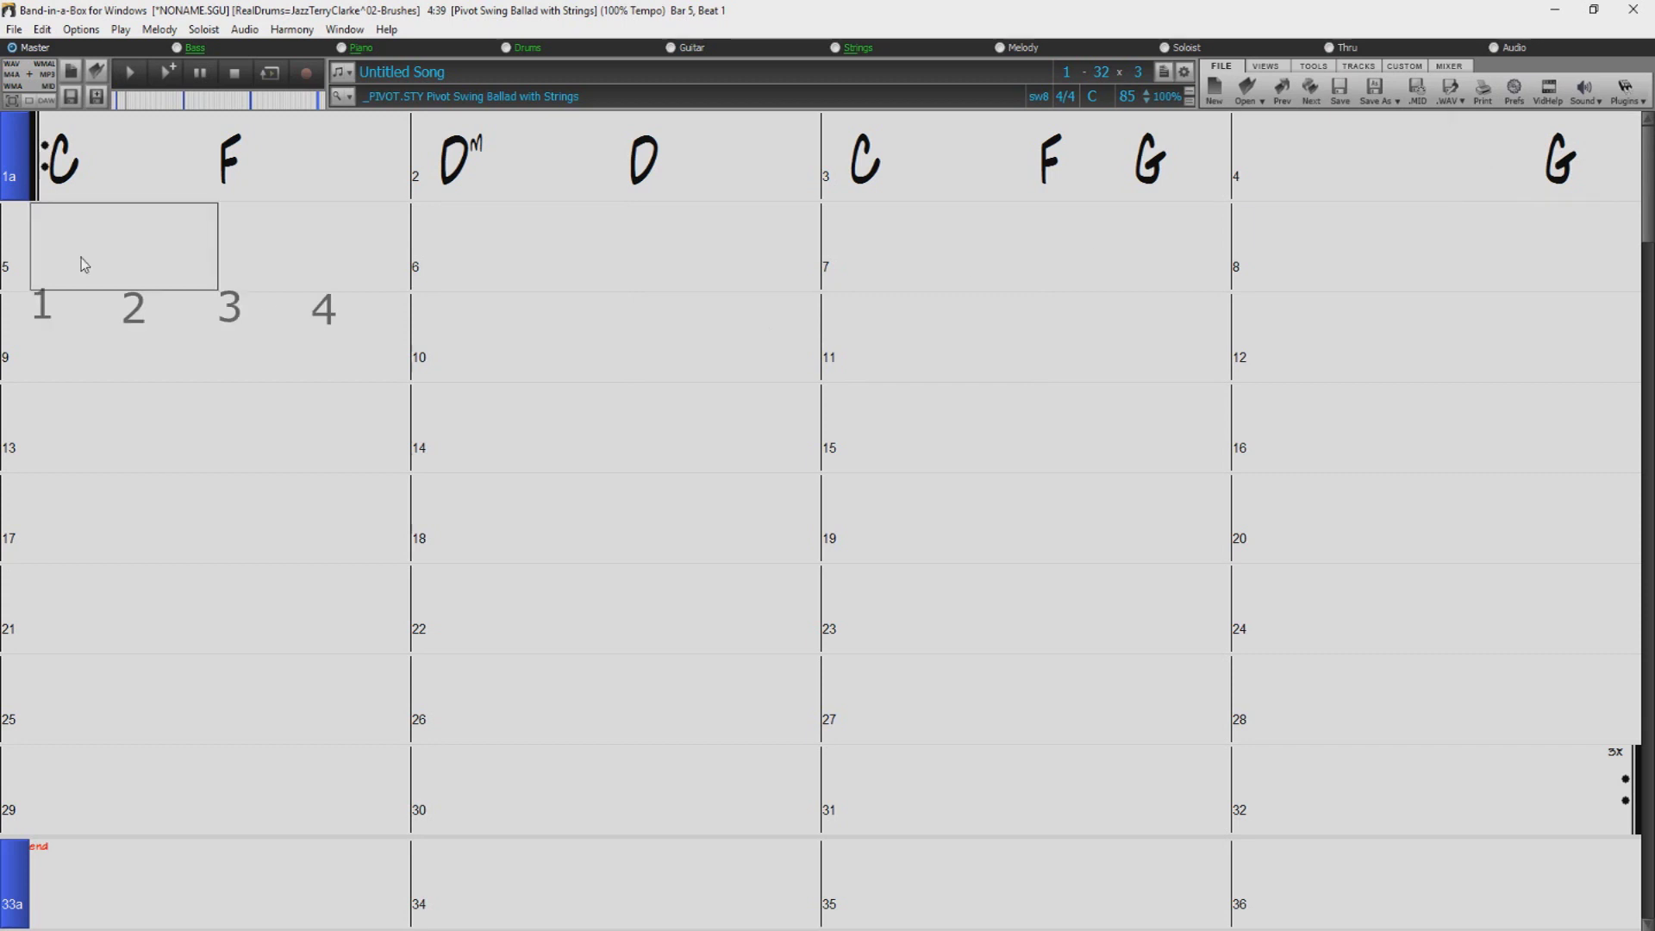
{"action": "key", "text": "Return"}
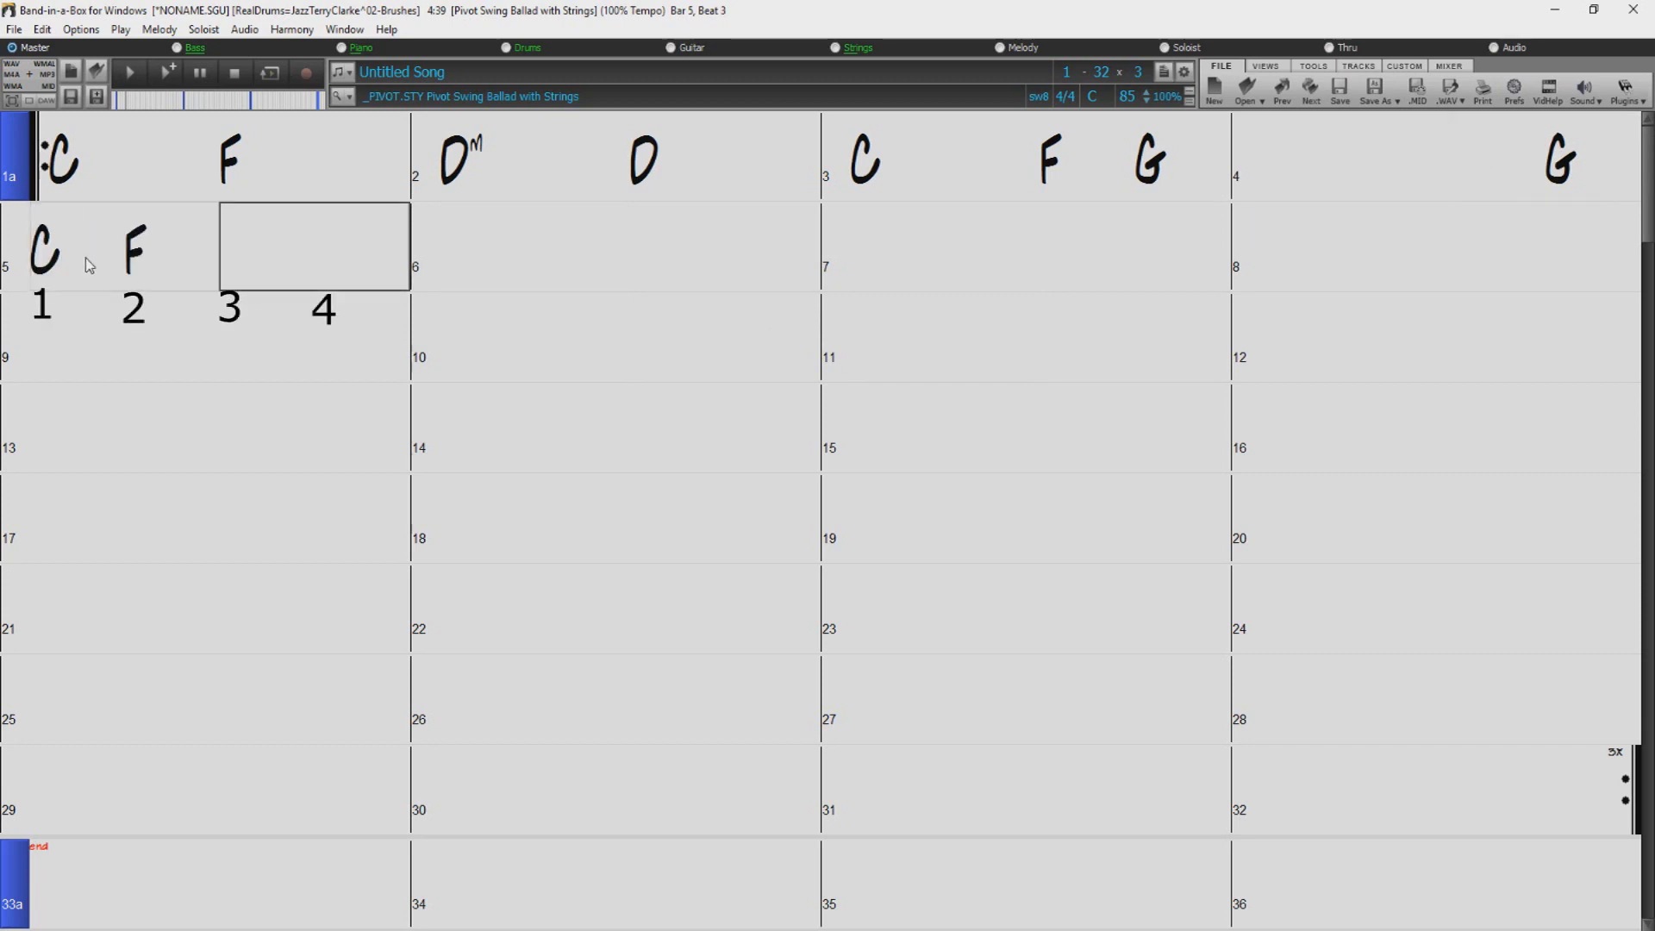
{"action": "type", "text": "Dm,G"}
{"action": "key", "text": "Return"}
{"action": "type", "text": "C"}
{"action": "key", "text": "Return"}
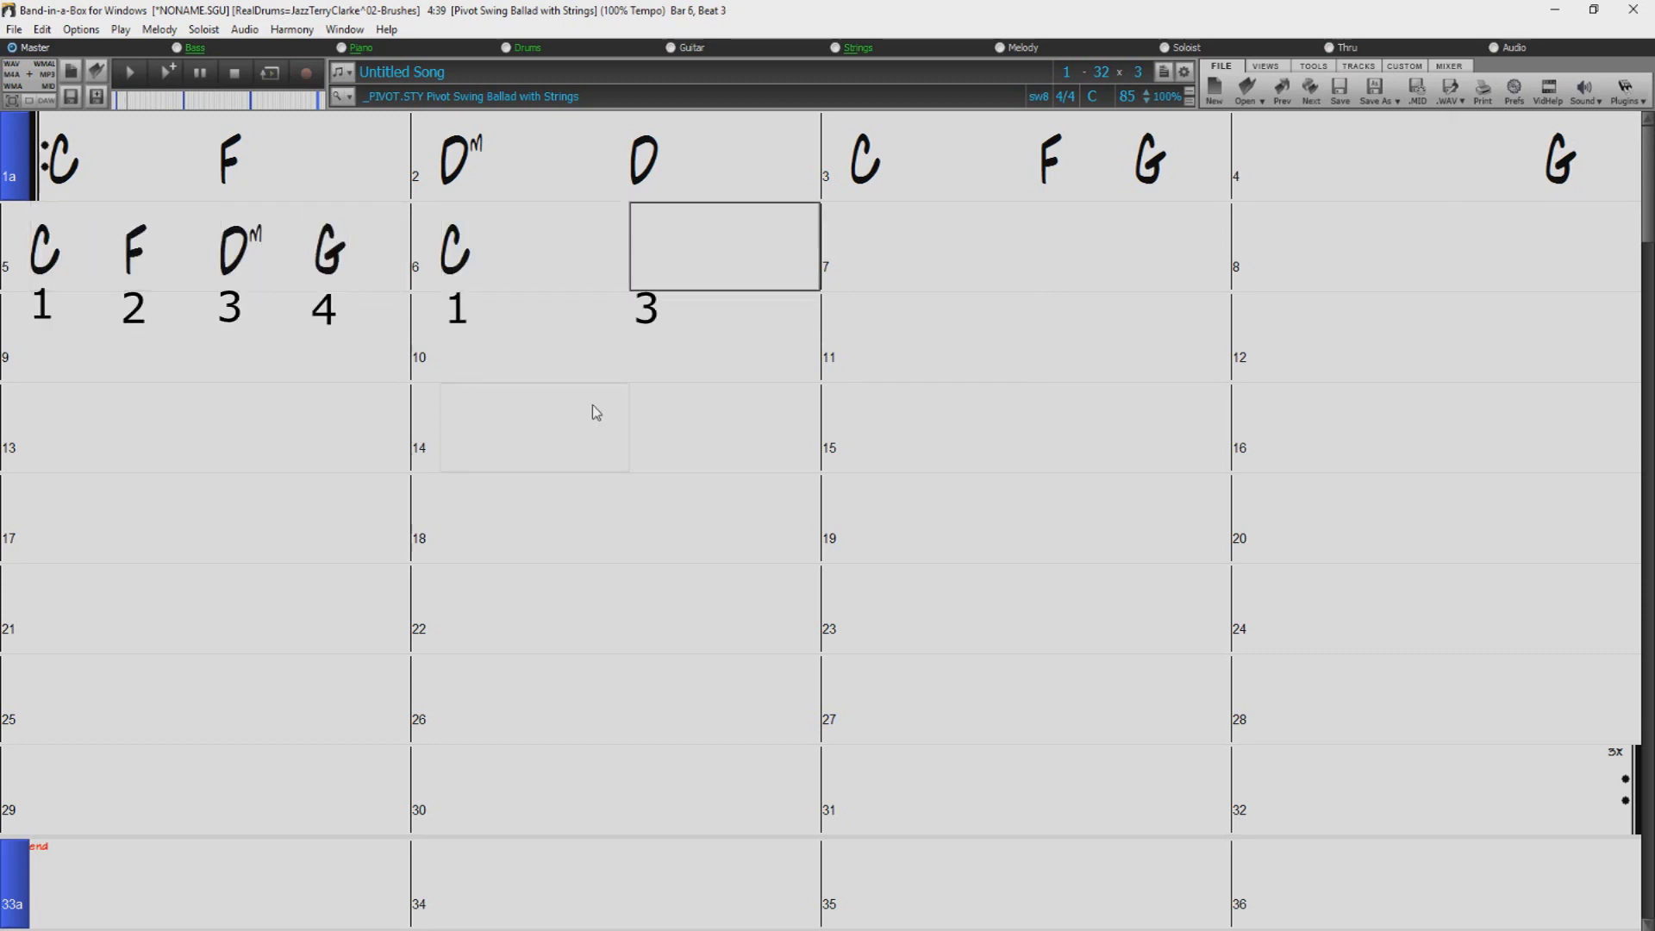
{"action": "type", "text": "F"}
{"action": "key", "text": "Return"}
{"action": "type", "text": "C"}
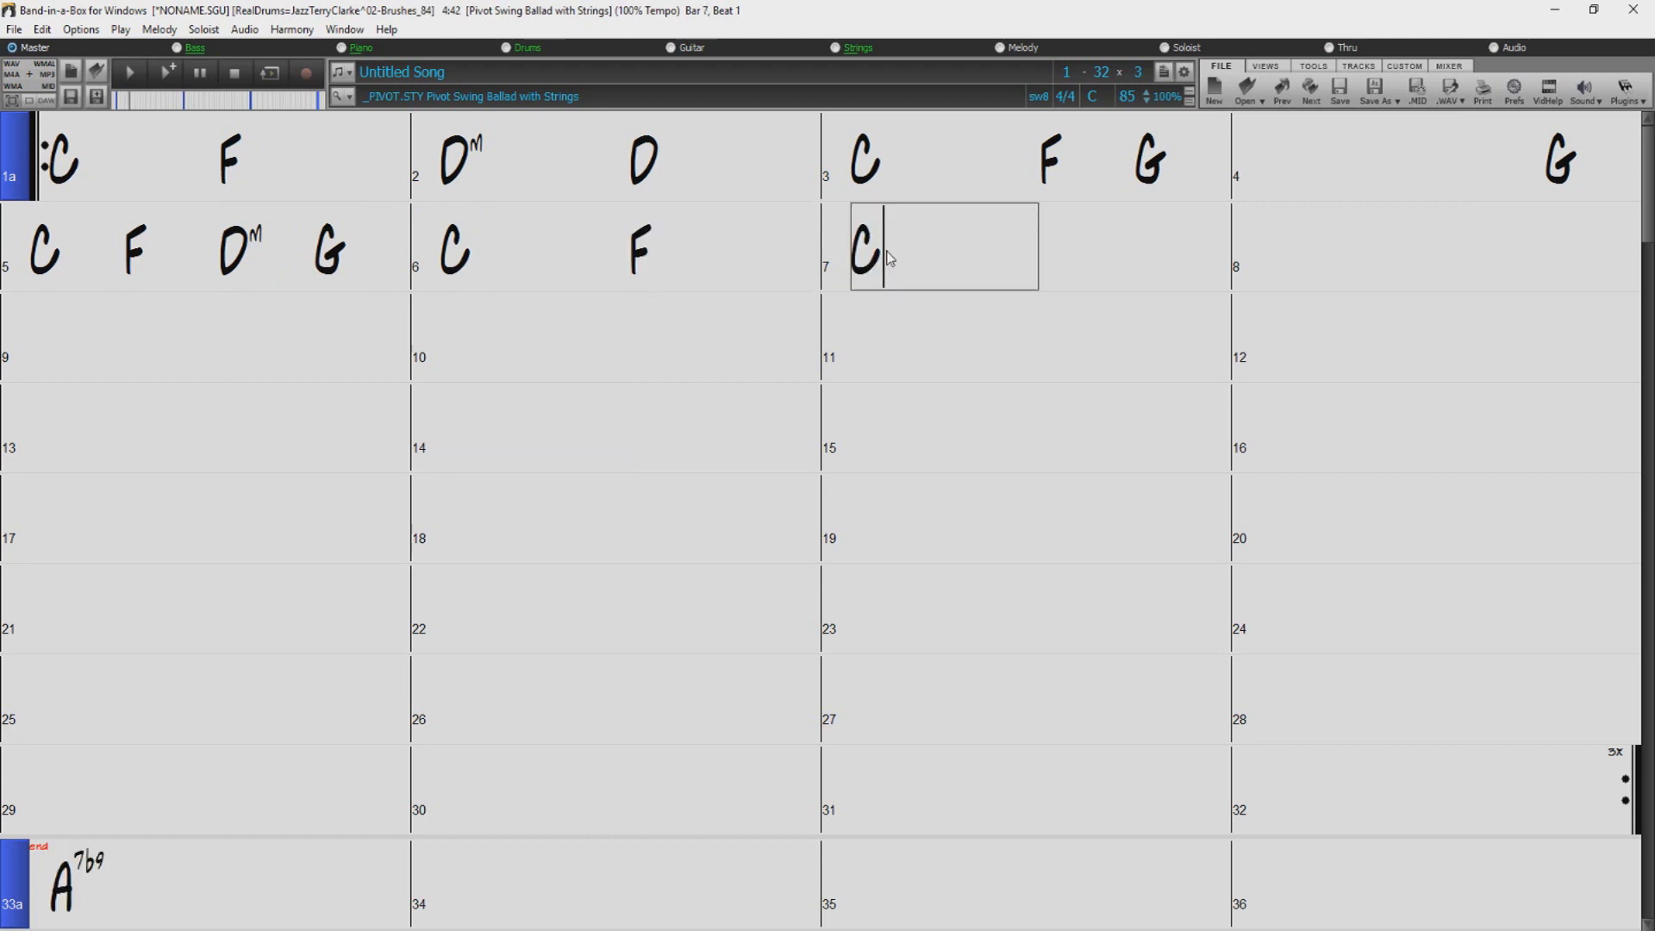
{"action": "type", "text": ",^F"}
Enter C,^F and Dm,^G in bar 7, then C,^^F in bar 8, starting Dm.
{"action": "key", "text": "Return"}
{"action": "type", "text": "Dm"}
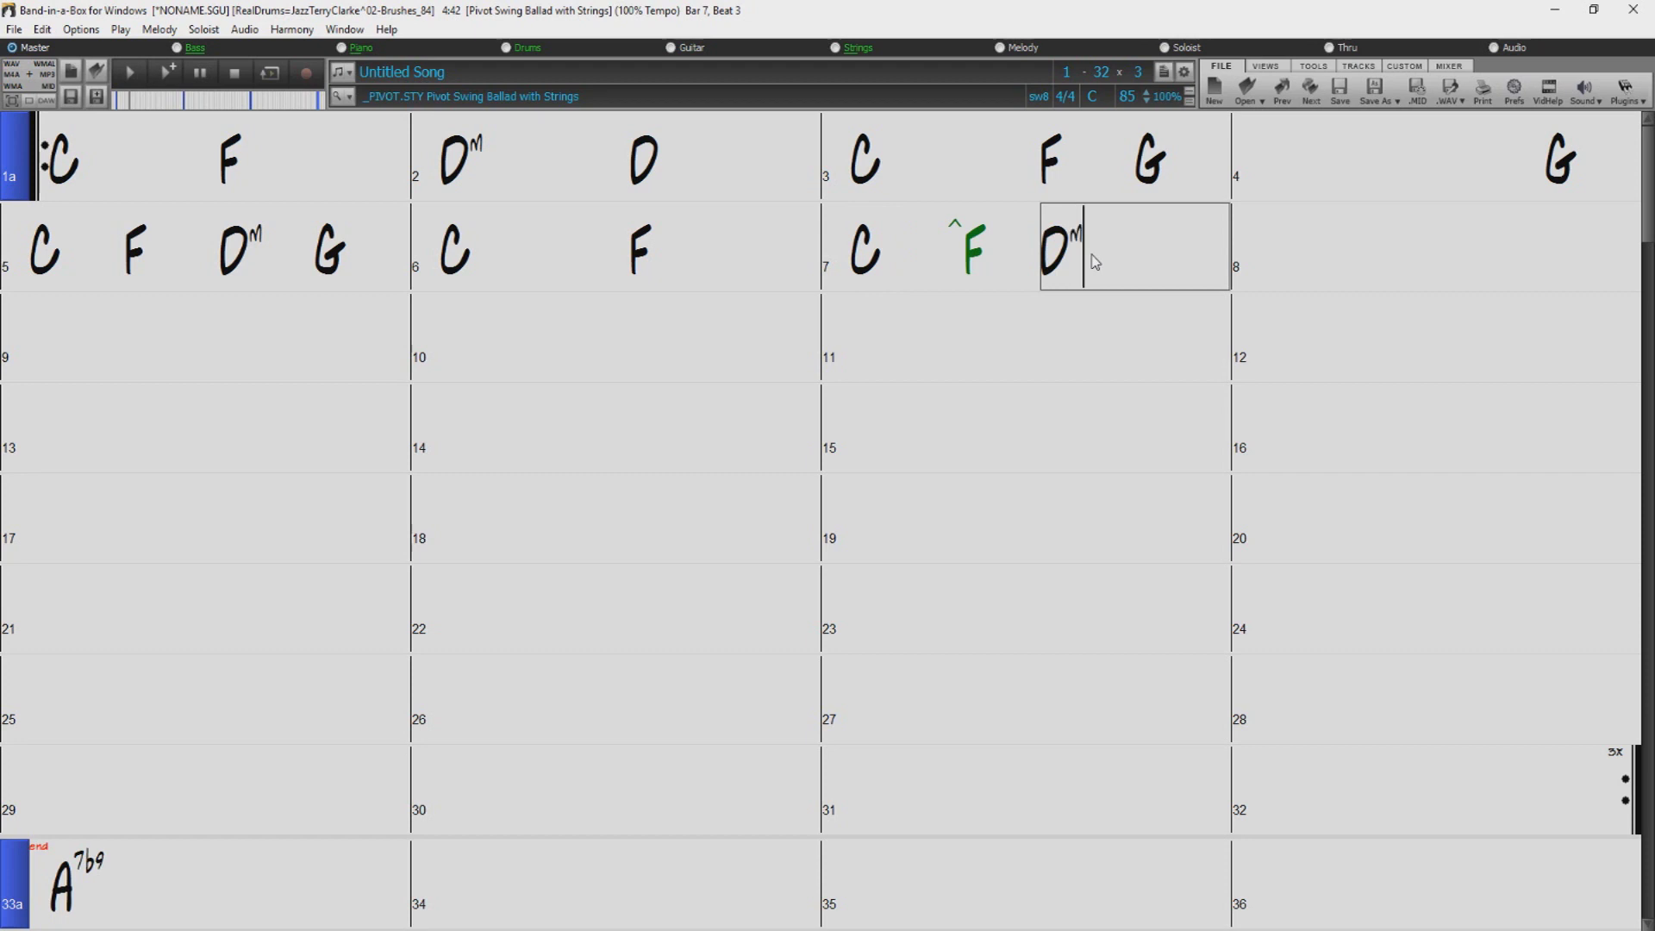
{"action": "type", "text": ",^G"}
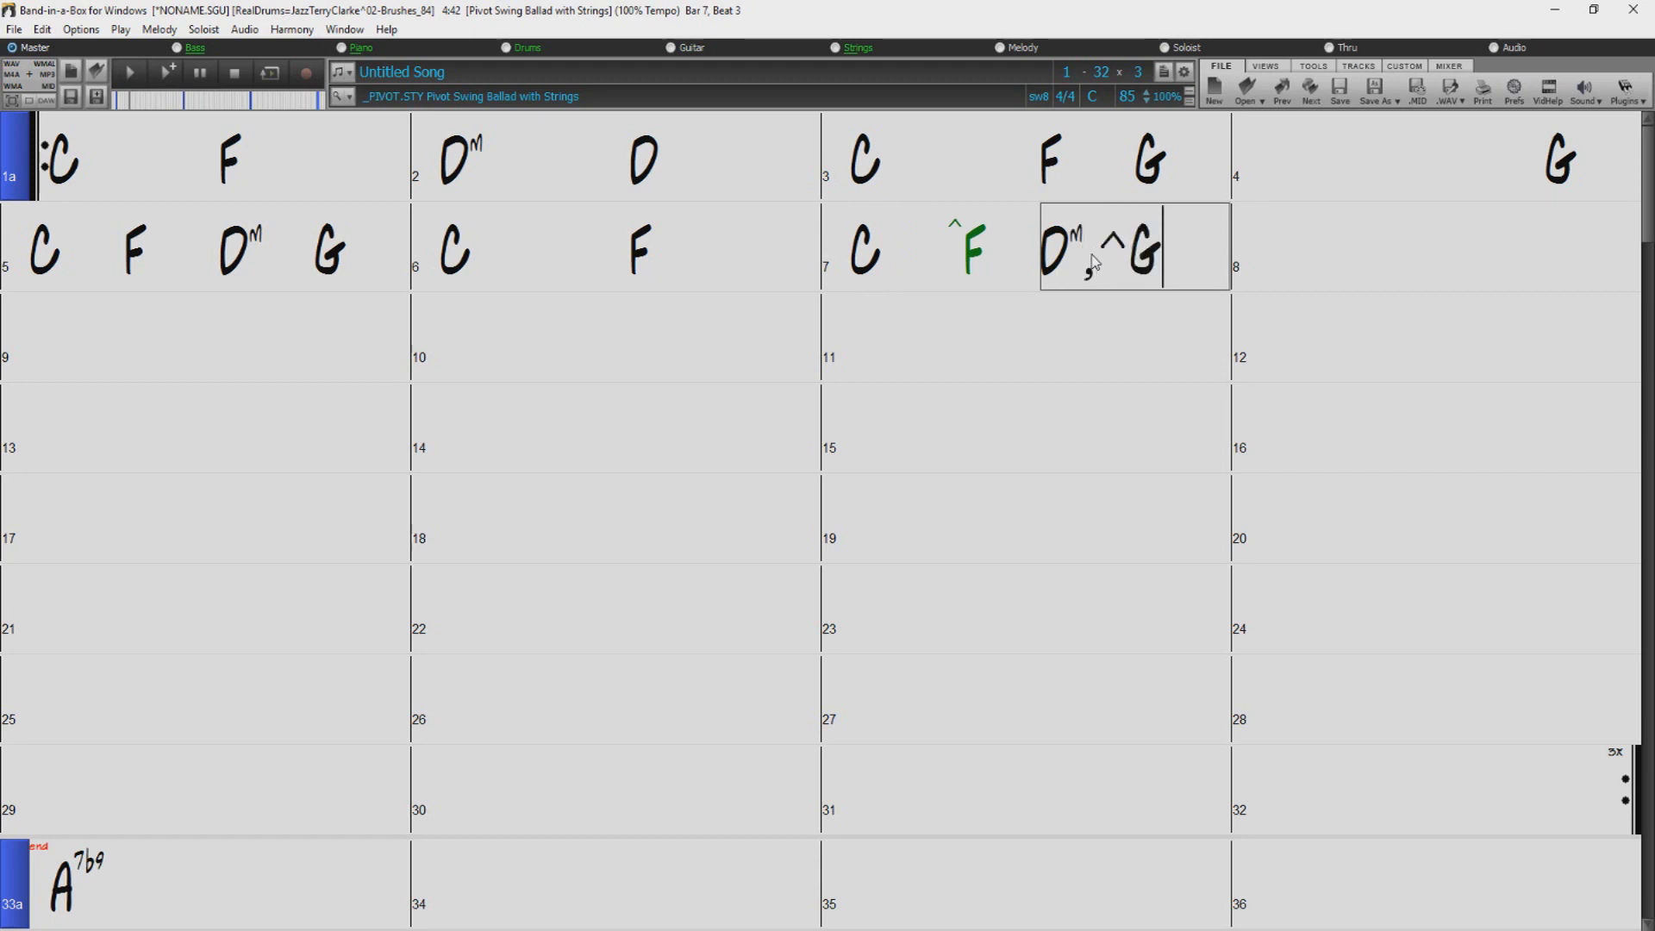
{"action": "key", "text": "Return"}
{"action": "type", "text": "C"}
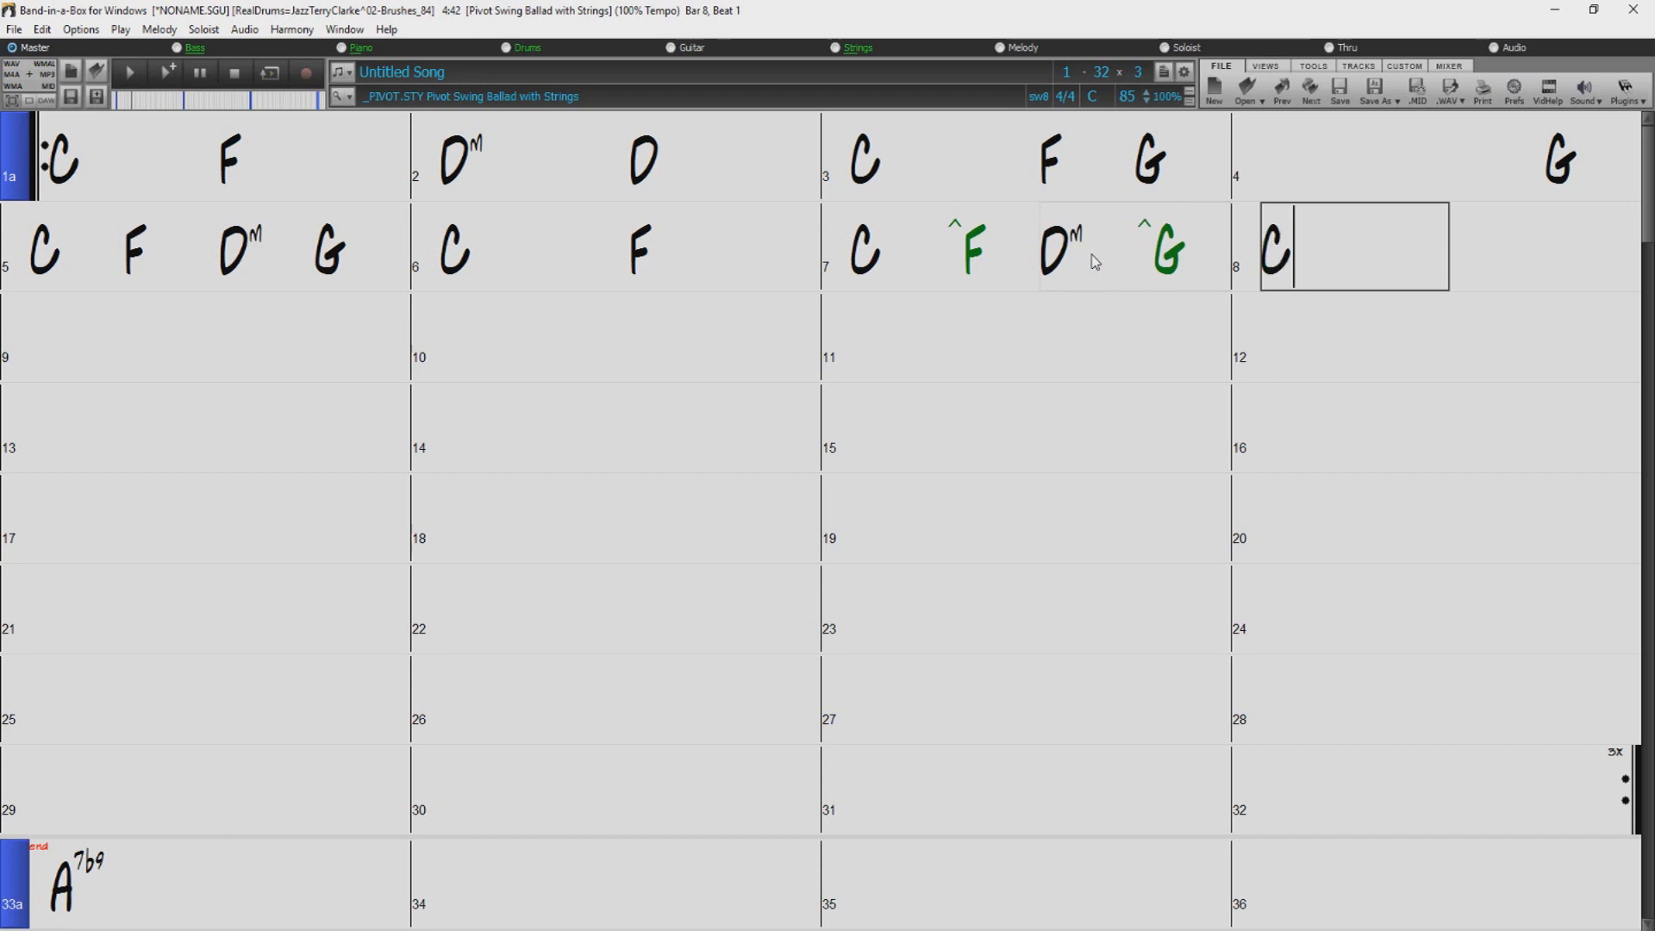
{"action": "type", "text": ",^^F"}
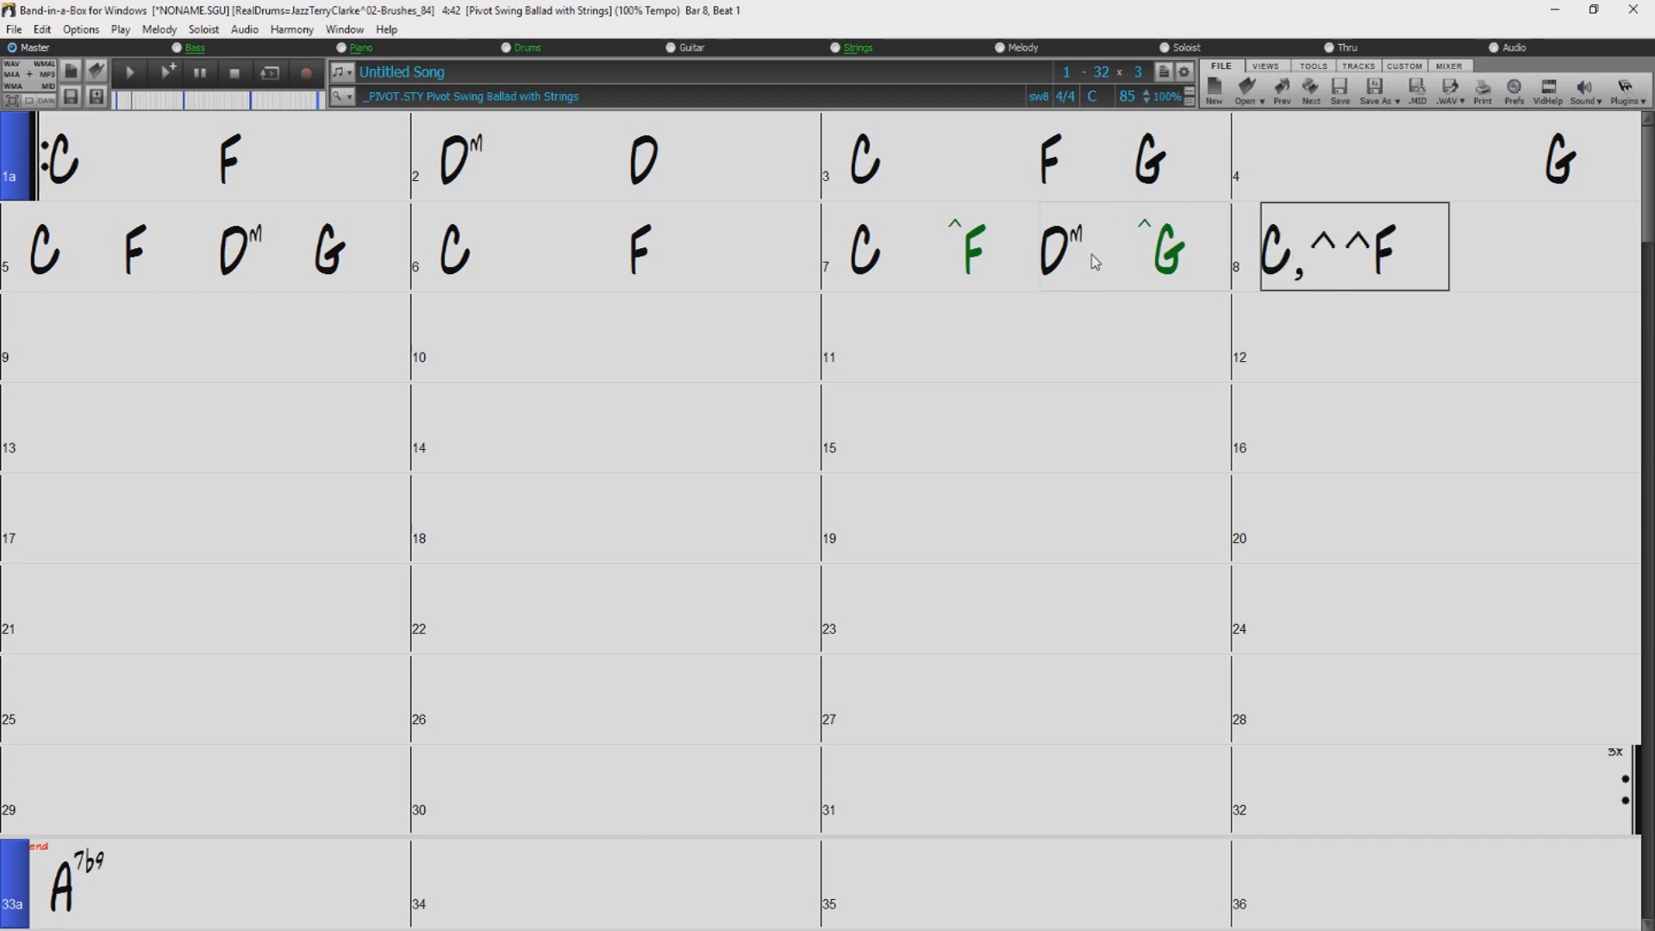
{"action": "key", "text": "Return"}
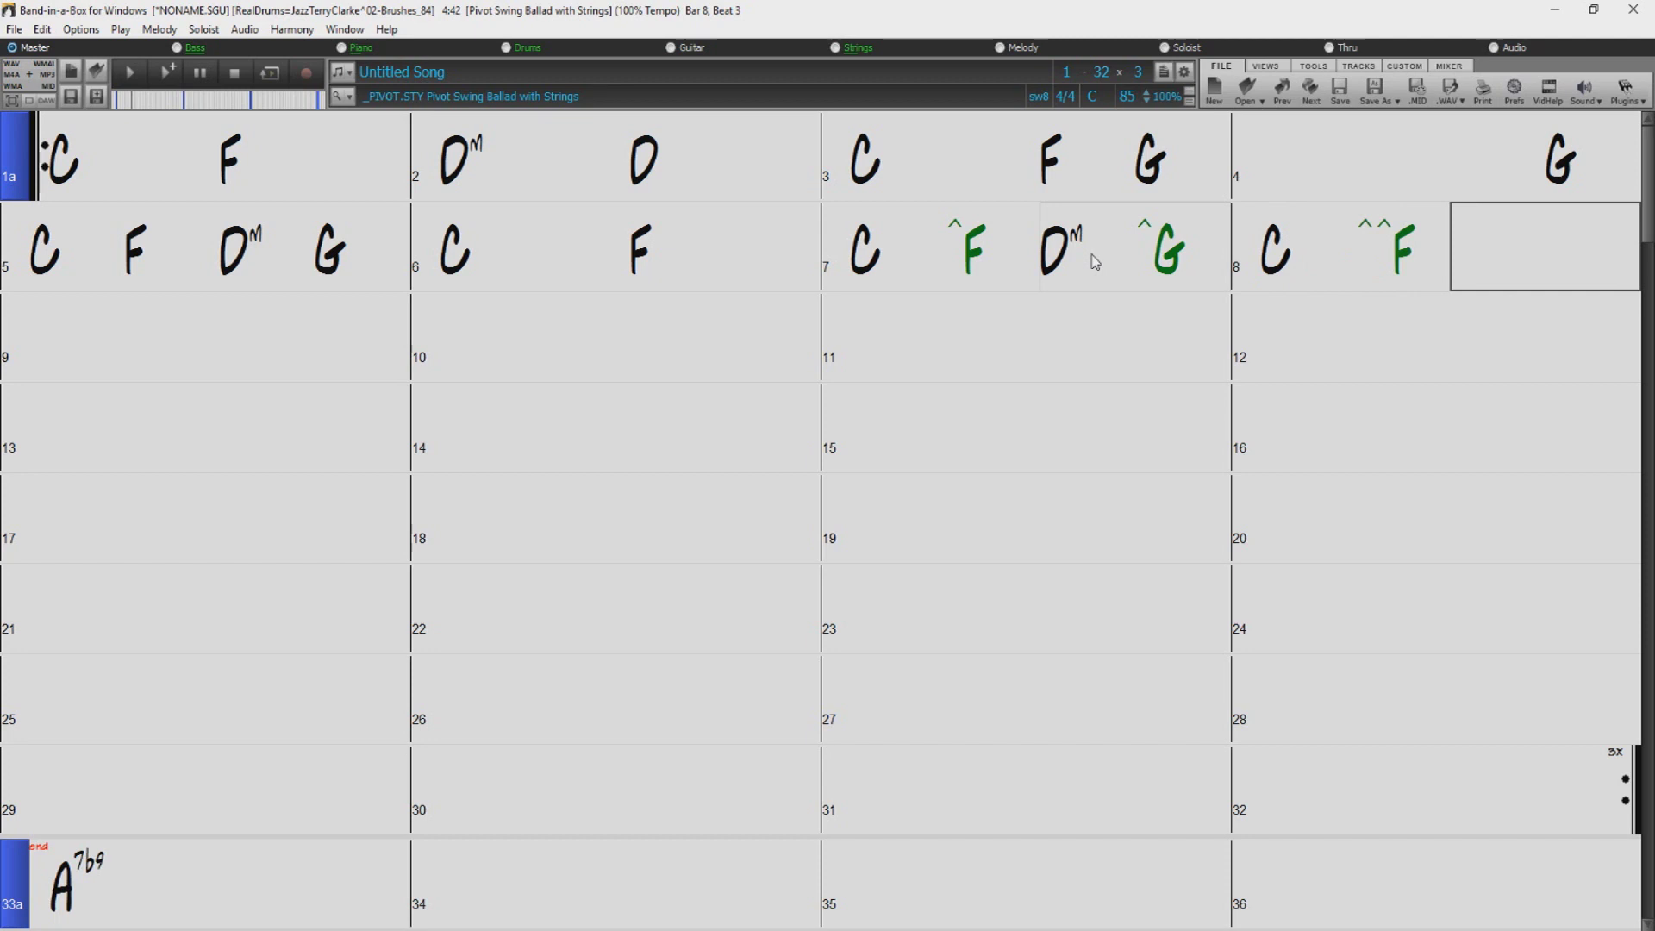
{"action": "type", "text": "Dm"}
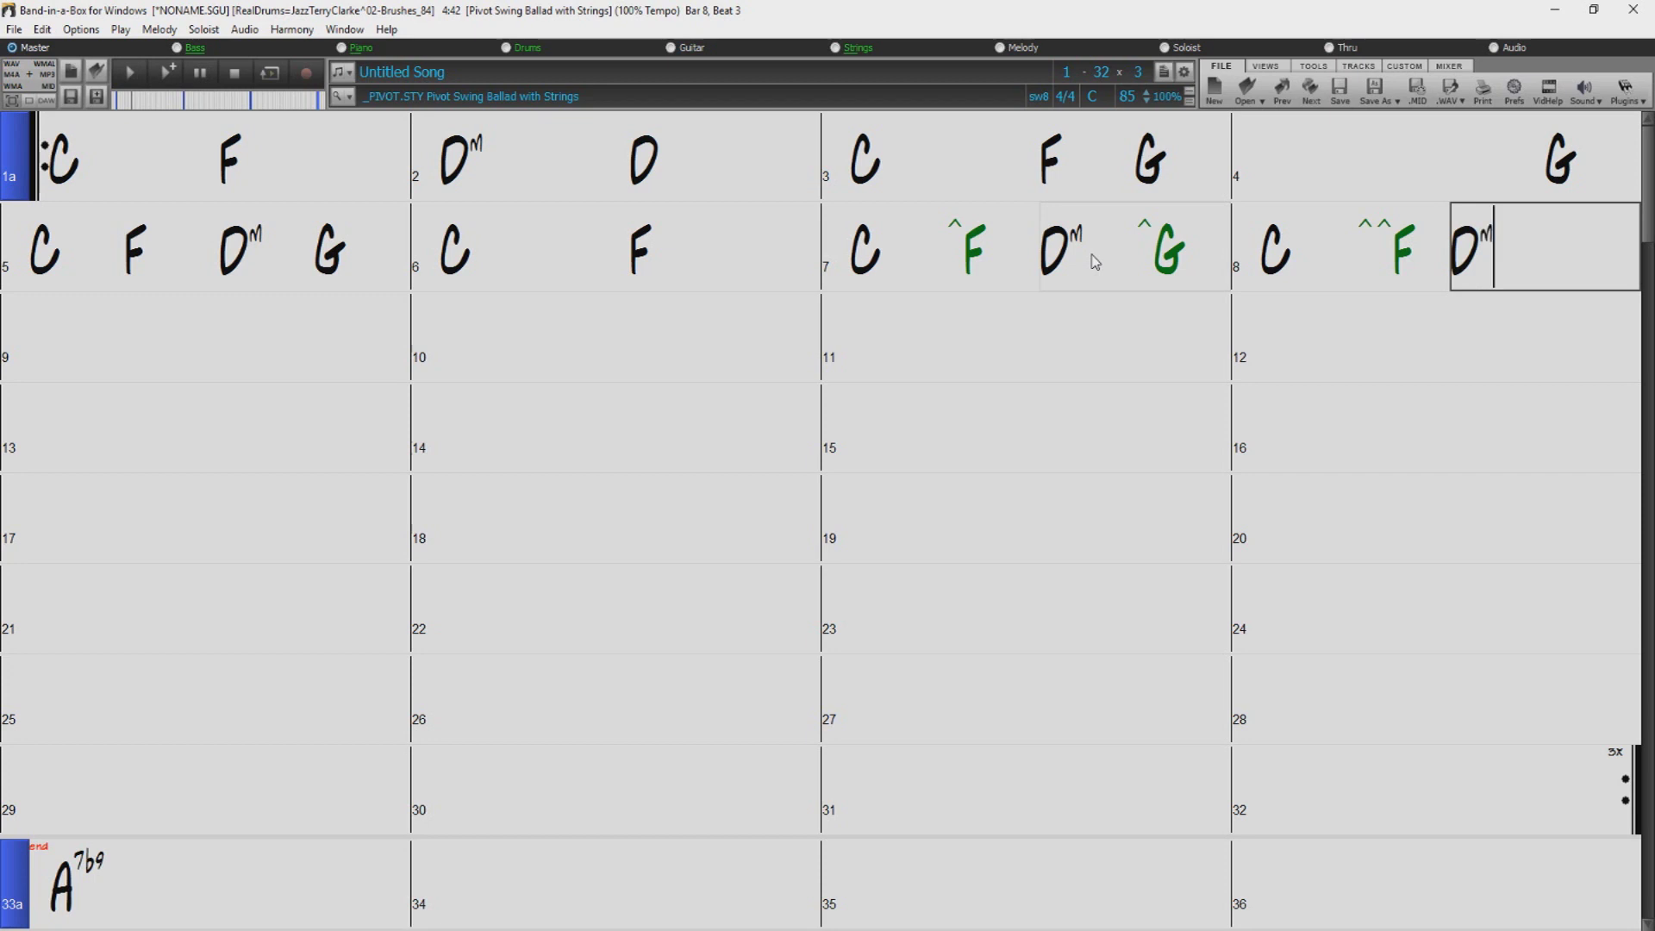
{"action": "type", "text": ","}
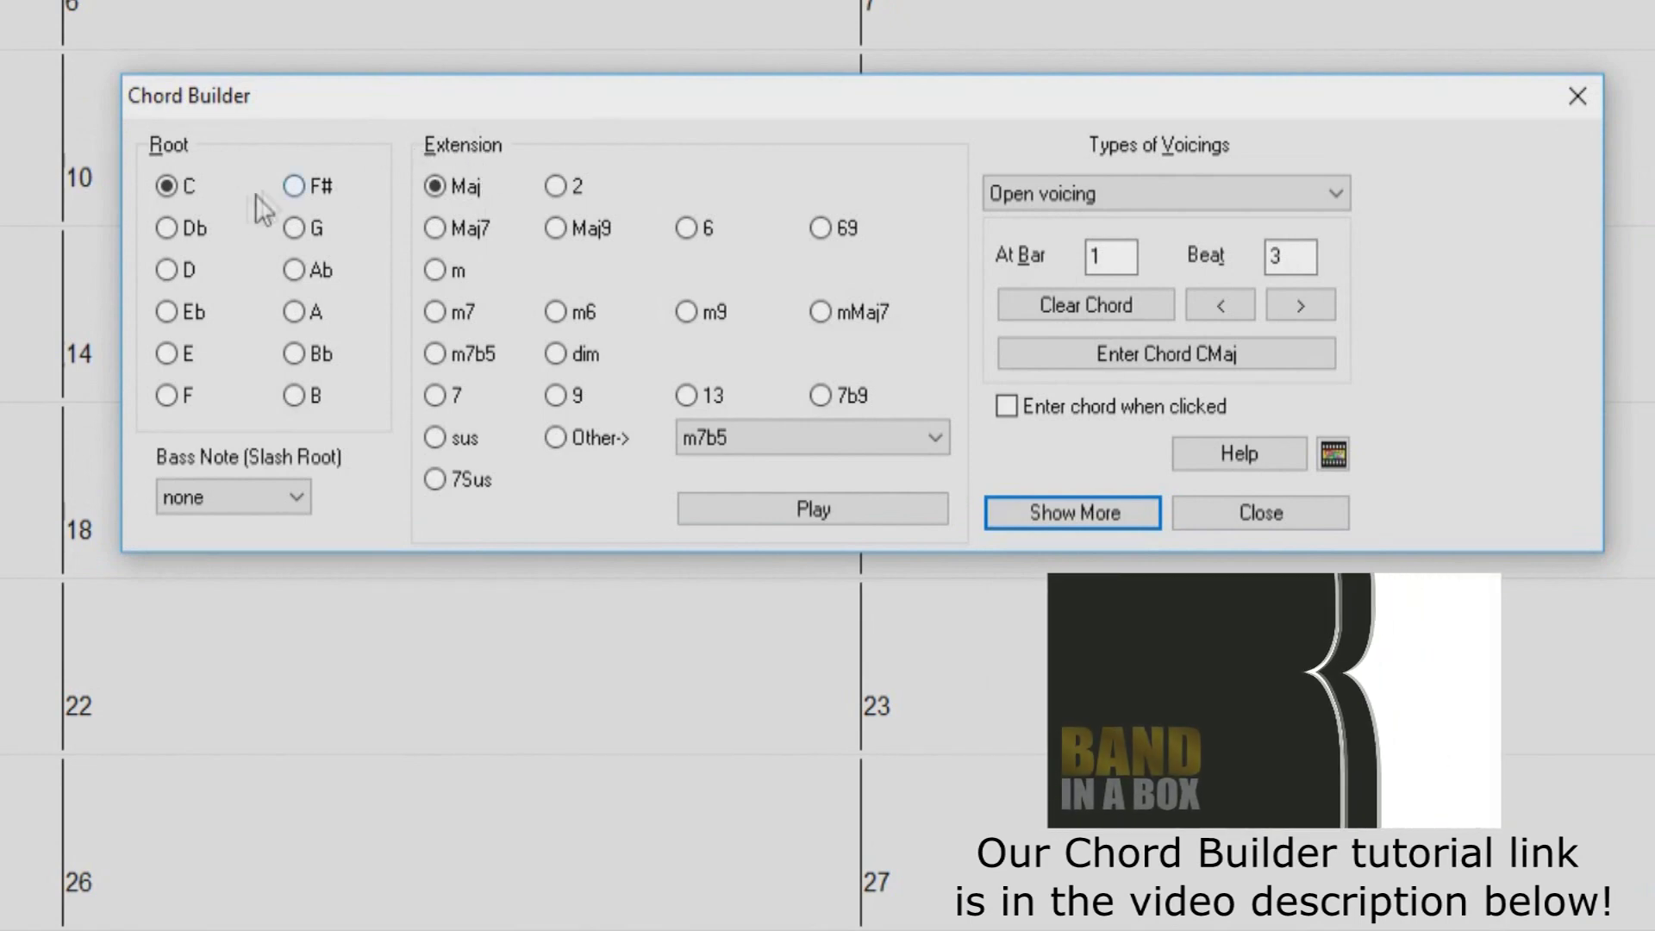
Set the Chord Builder root to Db and show the bass note choices.
{"action": "left_click", "coordinate": [169, 227]}
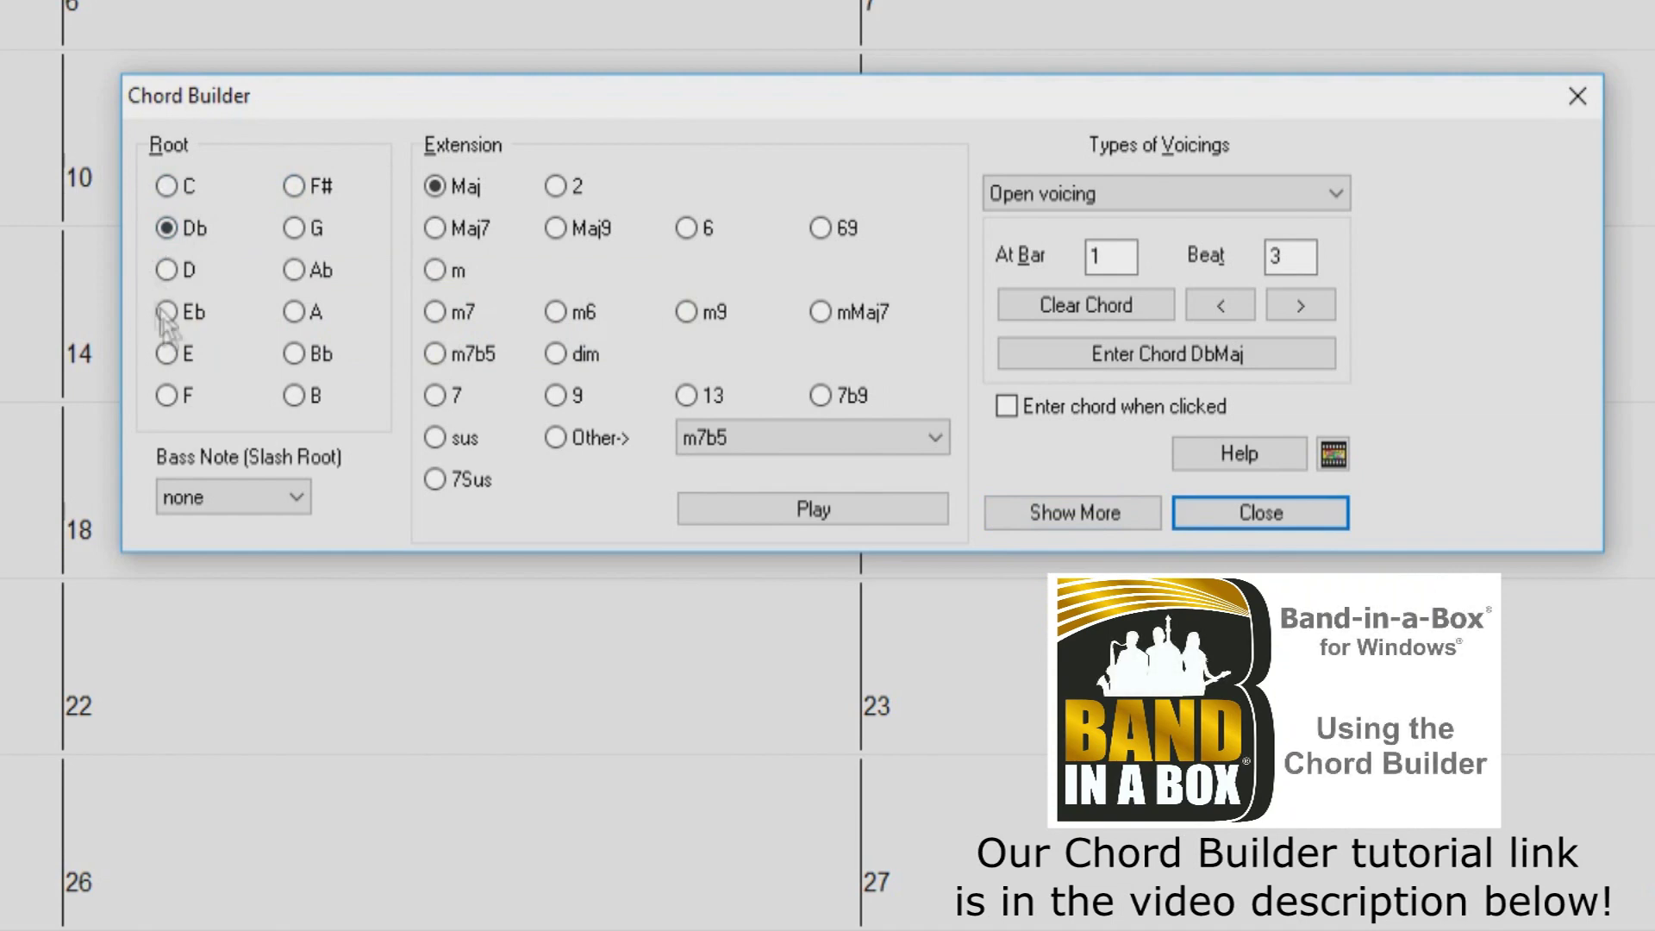
{"action": "left_click", "coordinate": [288, 496]}
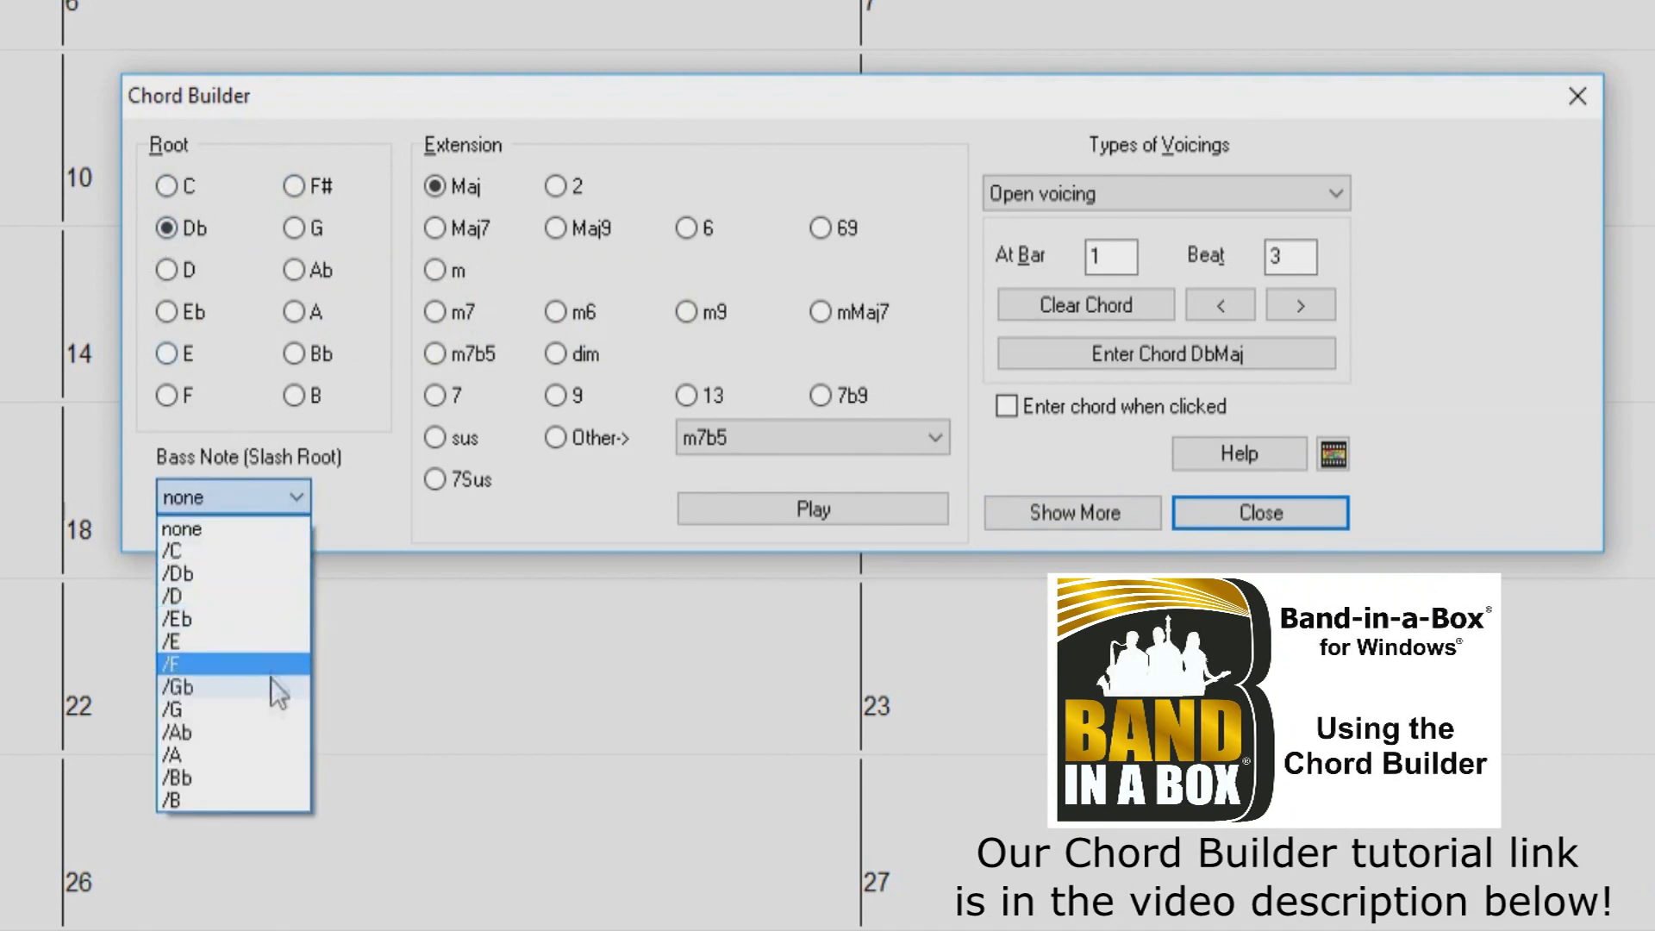